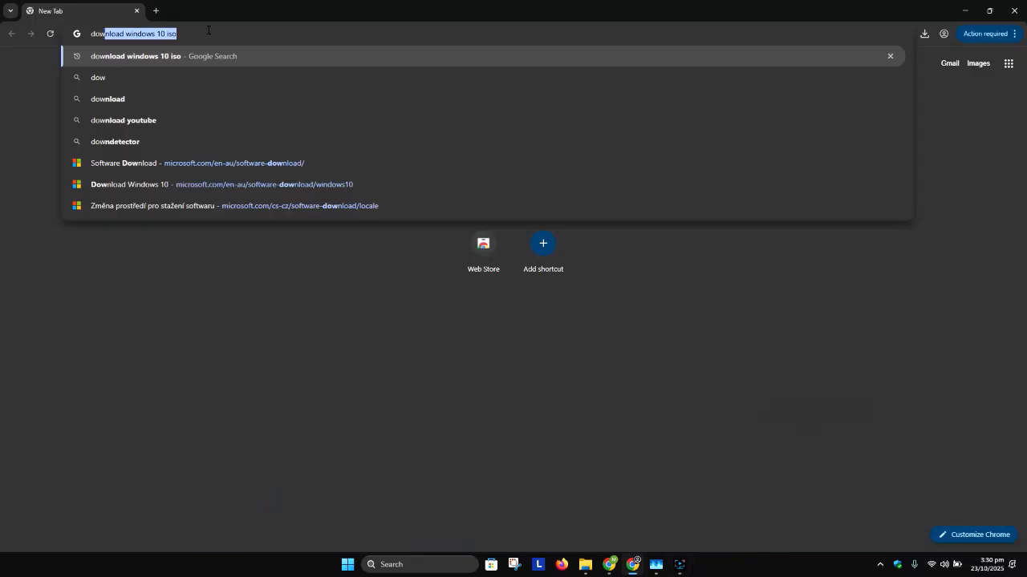
- Search the web for "download windows 11 iso" and open Microsoft's Windows 11 download page from the results
{"action": "key", "text": "End"}
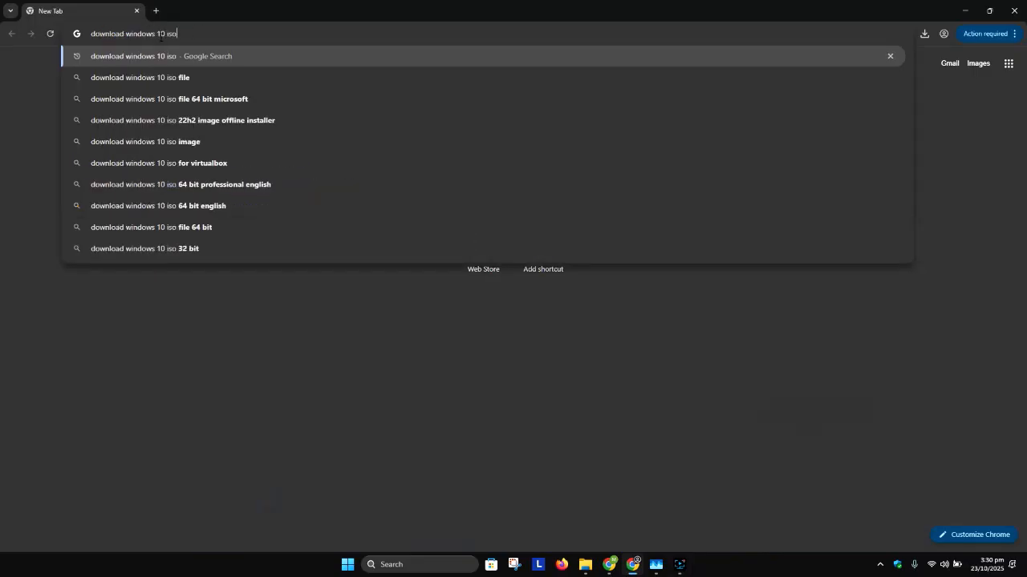
{"action": "left_click", "coordinate": [166, 34]}
{"action": "key", "text": "BackSpace"}
{"action": "type", "text": "1"}
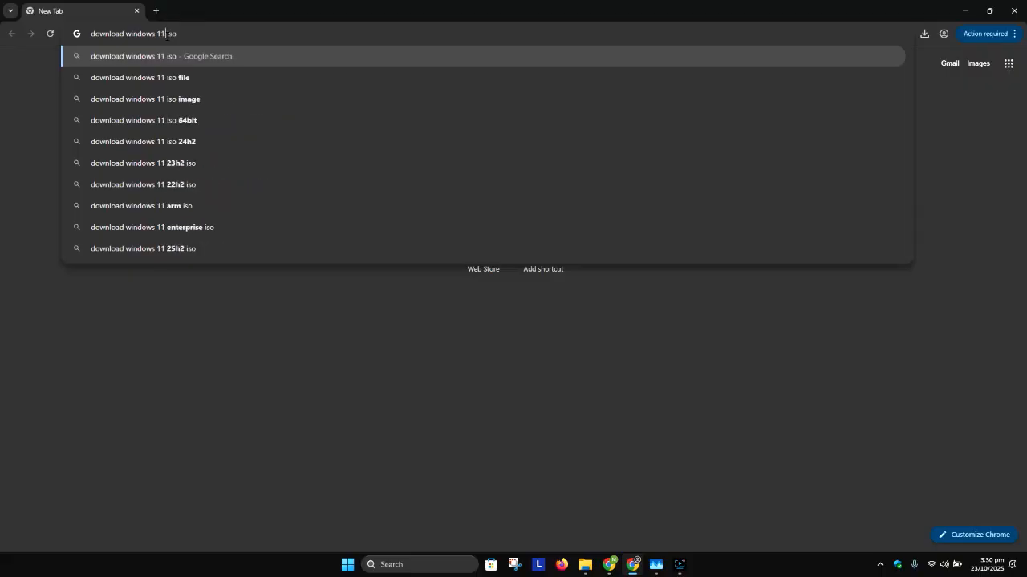
{"action": "key", "text": "Return"}
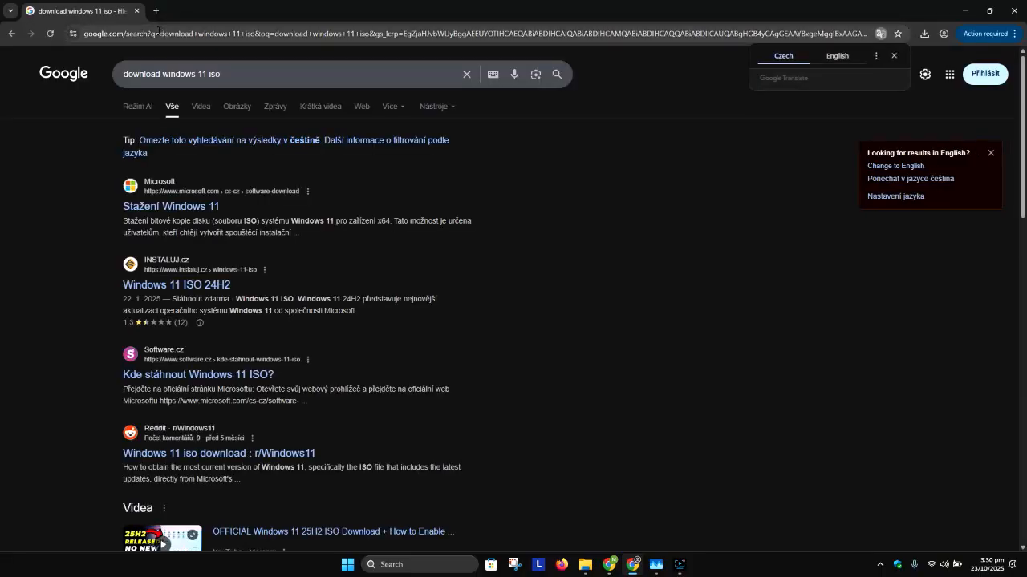
{"action": "left_click", "coordinate": [172, 210]}
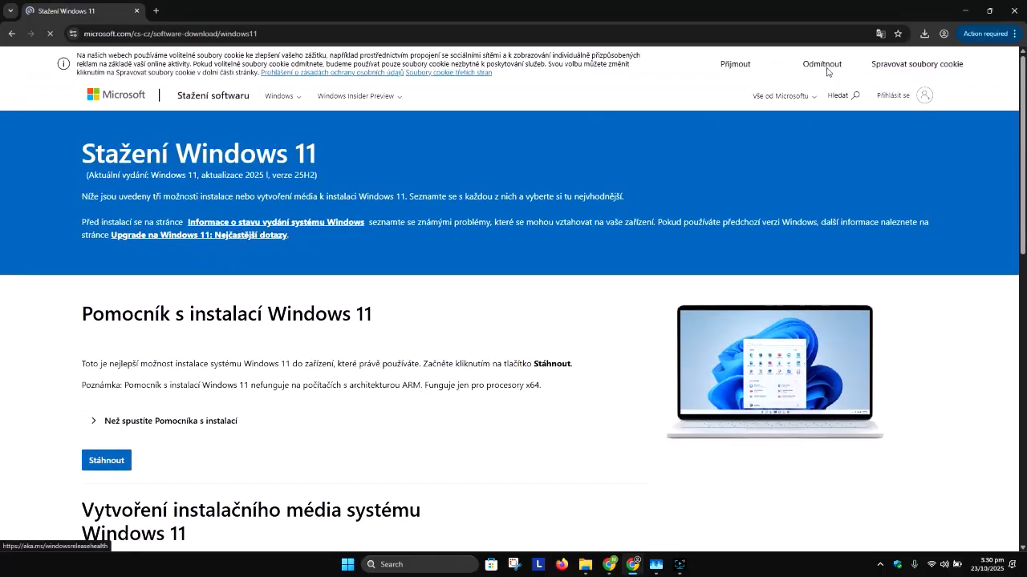
- Switch the Microsoft download site to Australia - English, dismiss the Copilot offer and open the Windows 11 download page
{"action": "scroll", "coordinate": [568, 325], "scroll_direction": "down", "scroll_amount": 20}
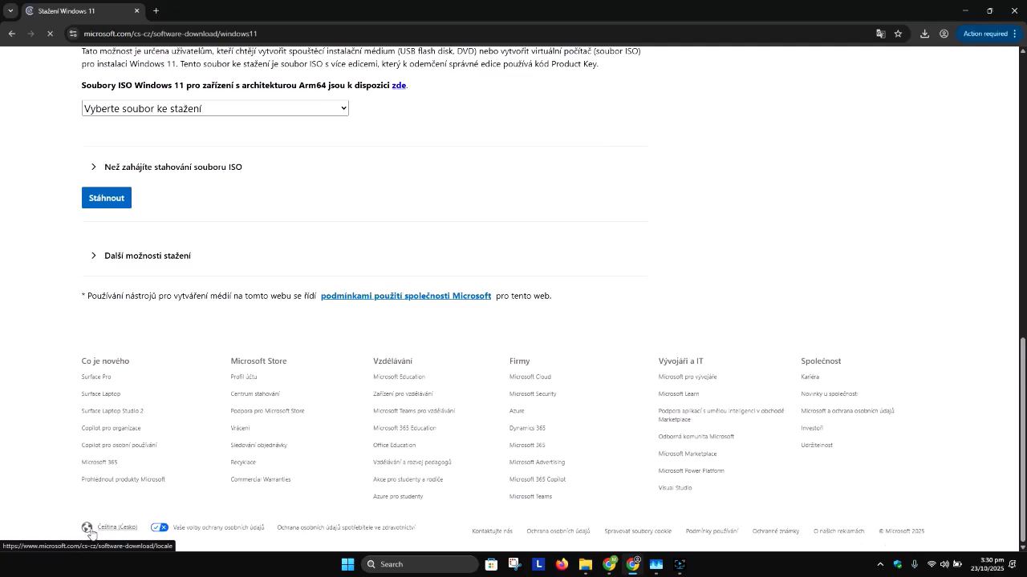
{"action": "left_click", "coordinate": [110, 531]}
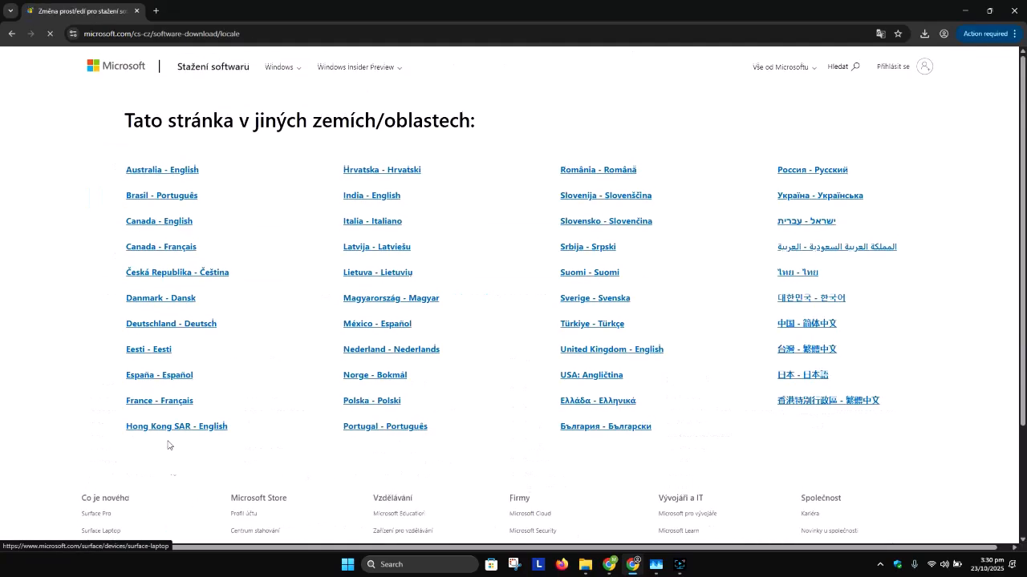
{"action": "left_click", "coordinate": [175, 214]}
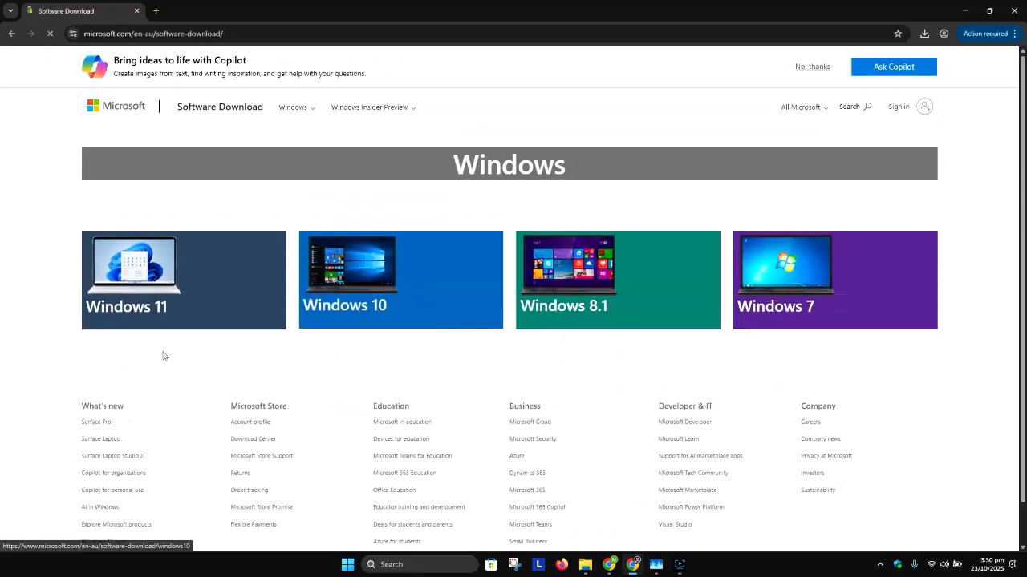
{"action": "left_click", "coordinate": [813, 67]}
{"action": "left_click", "coordinate": [210, 233]}
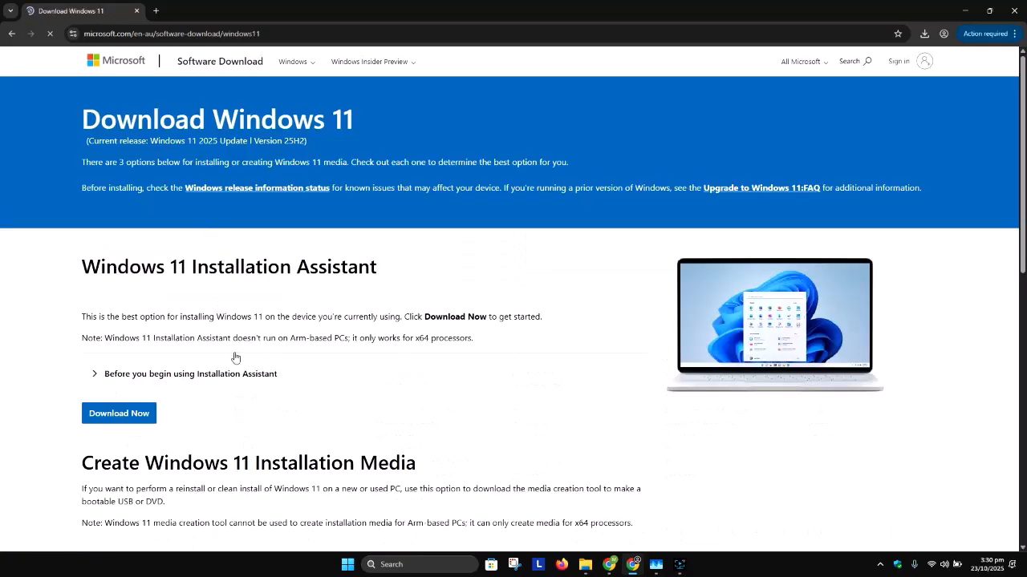
- Select Windows 11 (multi-edition ISO for x64 devices) as the download in the Disk Image (ISO) section
{"action": "scroll", "coordinate": [218, 355], "scroll_direction": "down", "scroll_amount": 1}
{"action": "scroll", "coordinate": [147, 334], "scroll_direction": "down", "scroll_amount": 1}
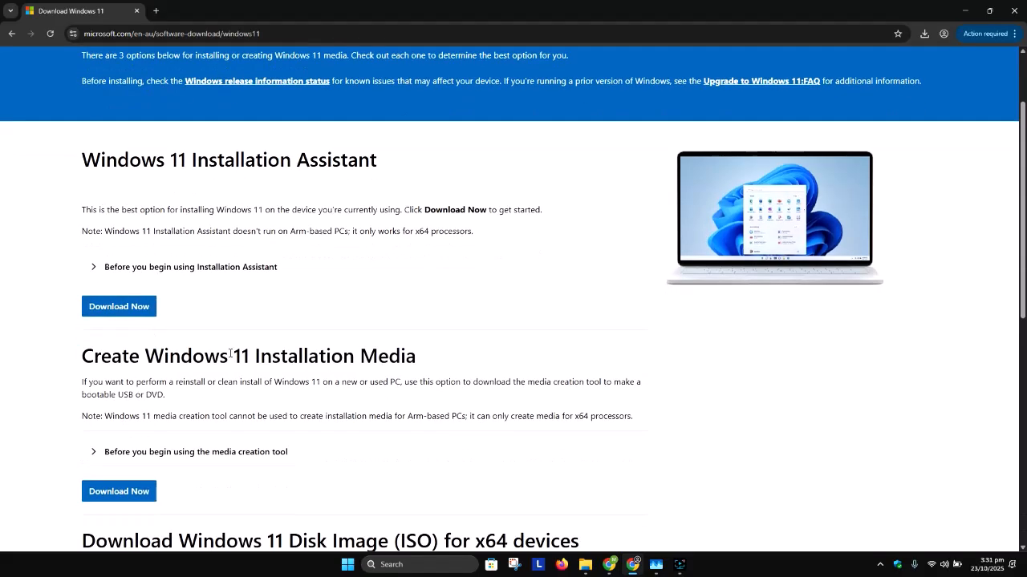
{"action": "scroll", "coordinate": [230, 356], "scroll_direction": "down", "scroll_amount": 3}
{"action": "left_click", "coordinate": [210, 360]}
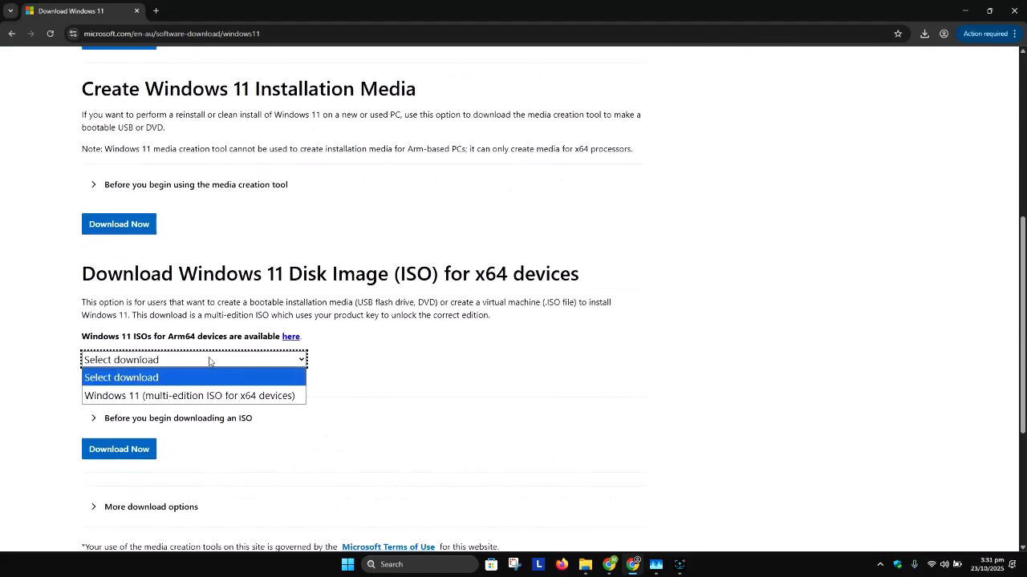
{"action": "left_click", "coordinate": [265, 397]}
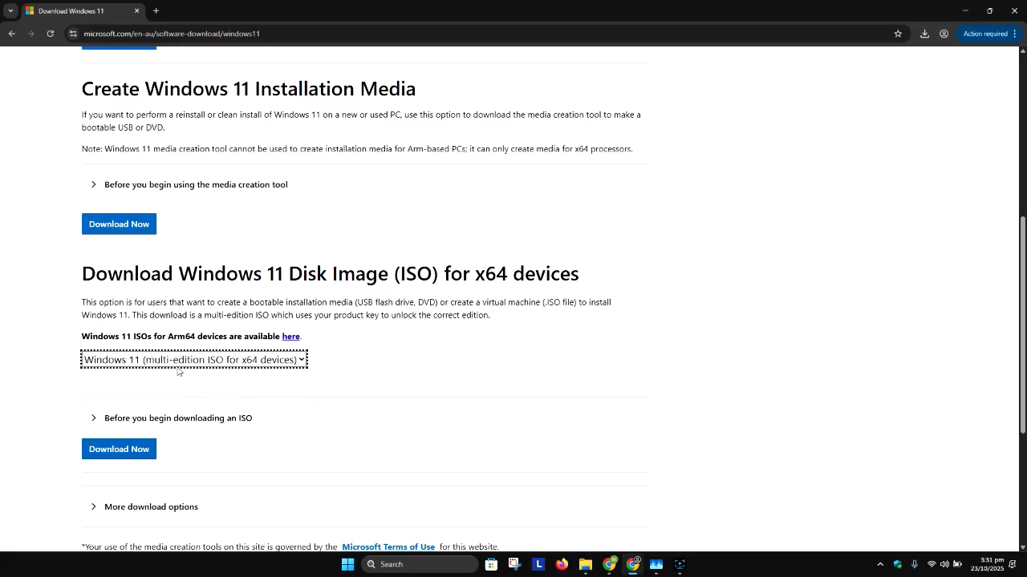
- Download the media creation tool from the Create Windows 11 Installation Media section
{"action": "scroll", "coordinate": [160, 345], "scroll_direction": "up", "scroll_amount": 2}
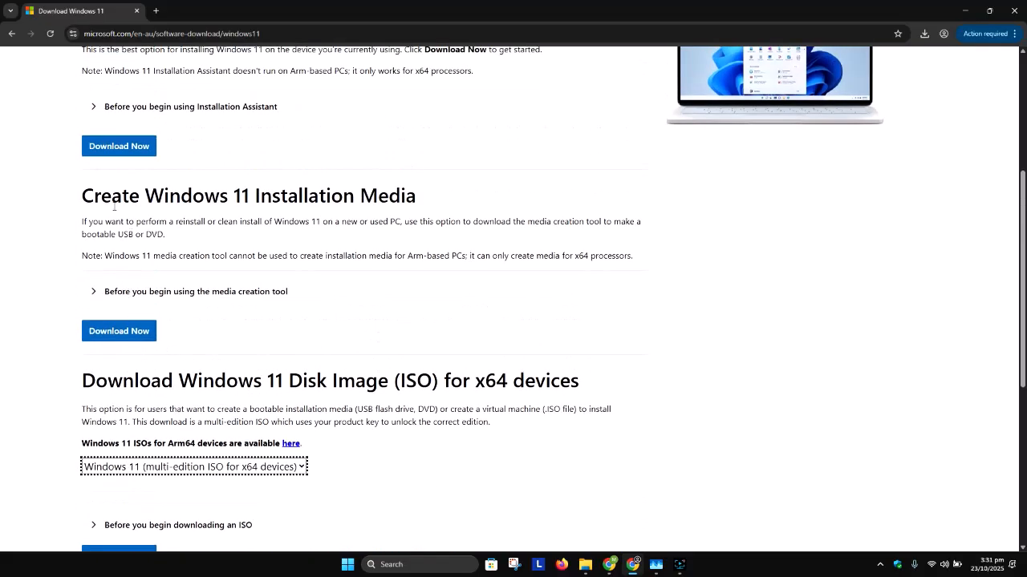
{"action": "left_click_drag", "start_coordinate": [93, 195], "coordinate": [254, 196]}
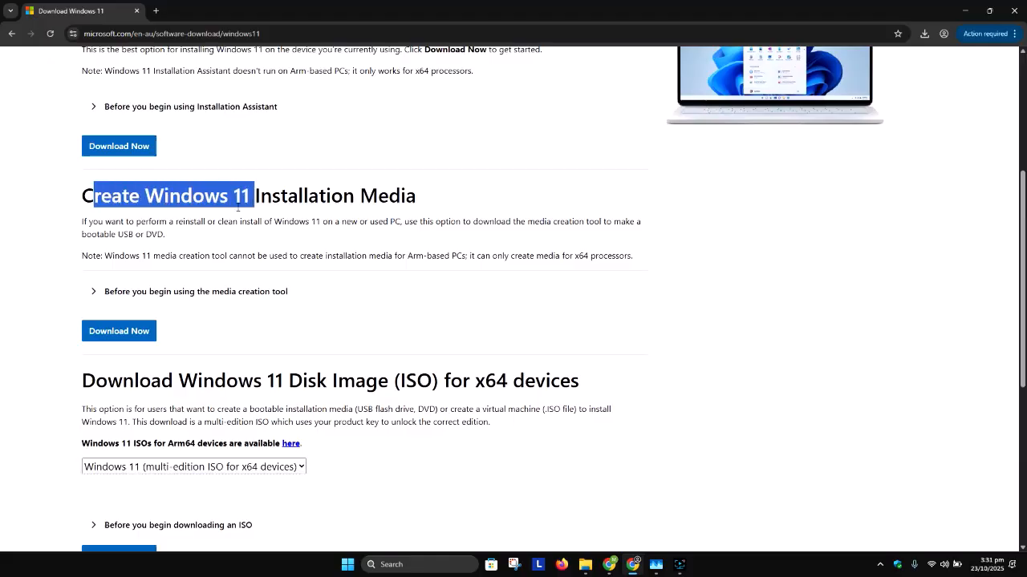
{"action": "scroll", "coordinate": [230, 217], "scroll_direction": "up", "scroll_amount": 2}
{"action": "scroll", "coordinate": [230, 216], "scroll_direction": "down", "scroll_amount": 3}
{"action": "left_click", "coordinate": [124, 287]}
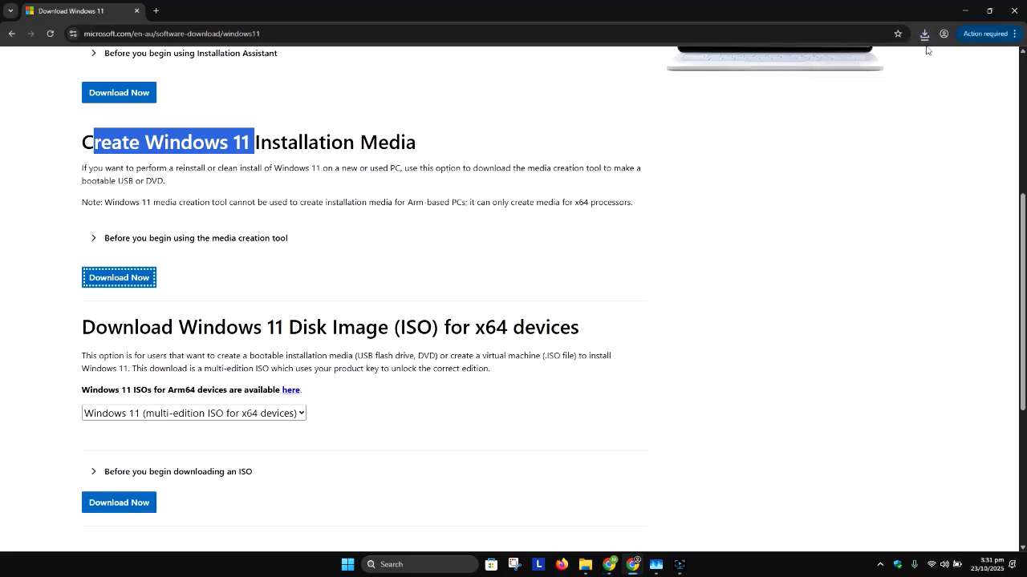
- Show the downloaded MediaCreationTool.exe in its folder, run it, and minimize the folder window
{"action": "left_click", "coordinate": [924, 34]}
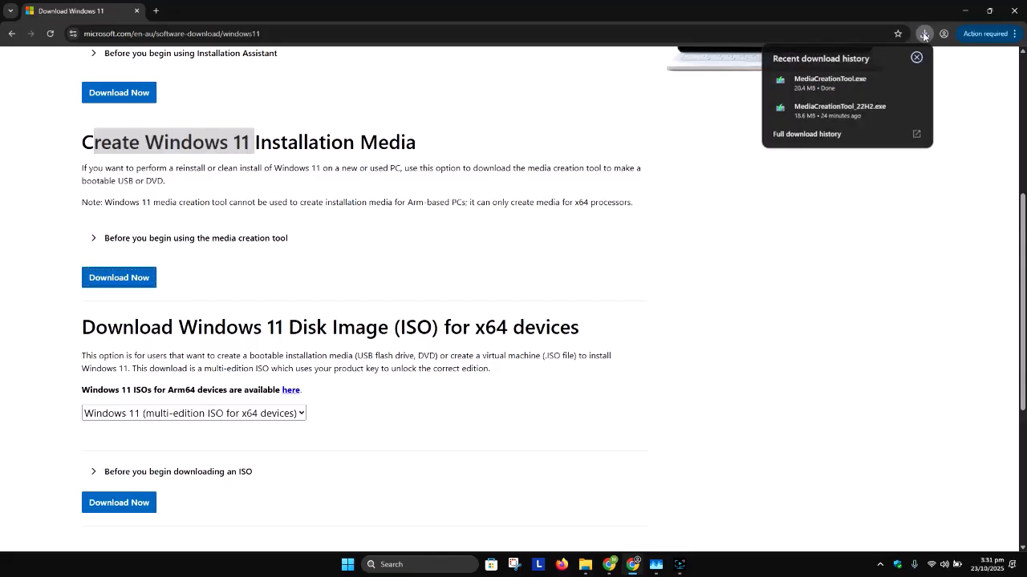
{"action": "left_click", "coordinate": [895, 81]}
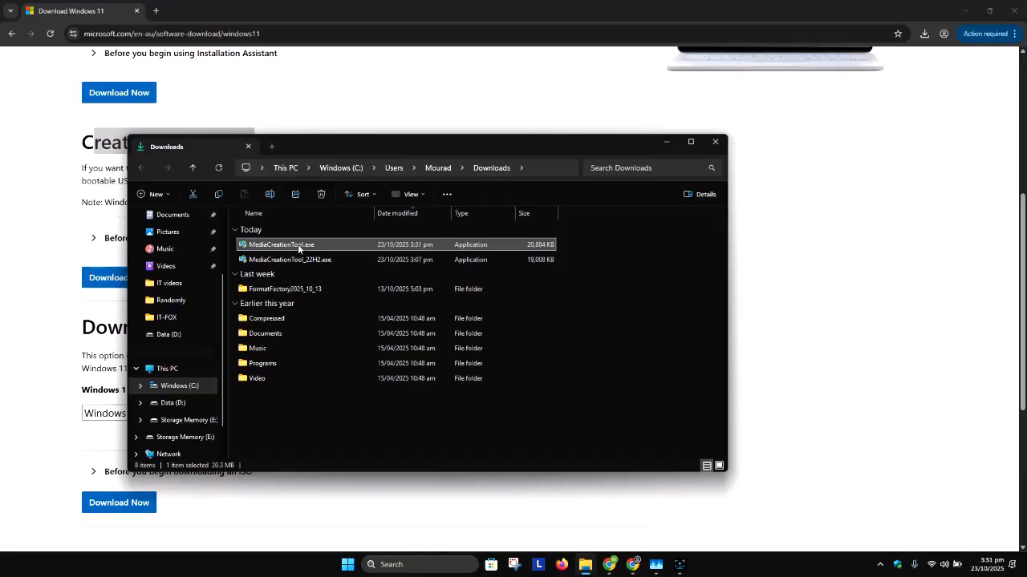
{"action": "double_click", "coordinate": [297, 245]}
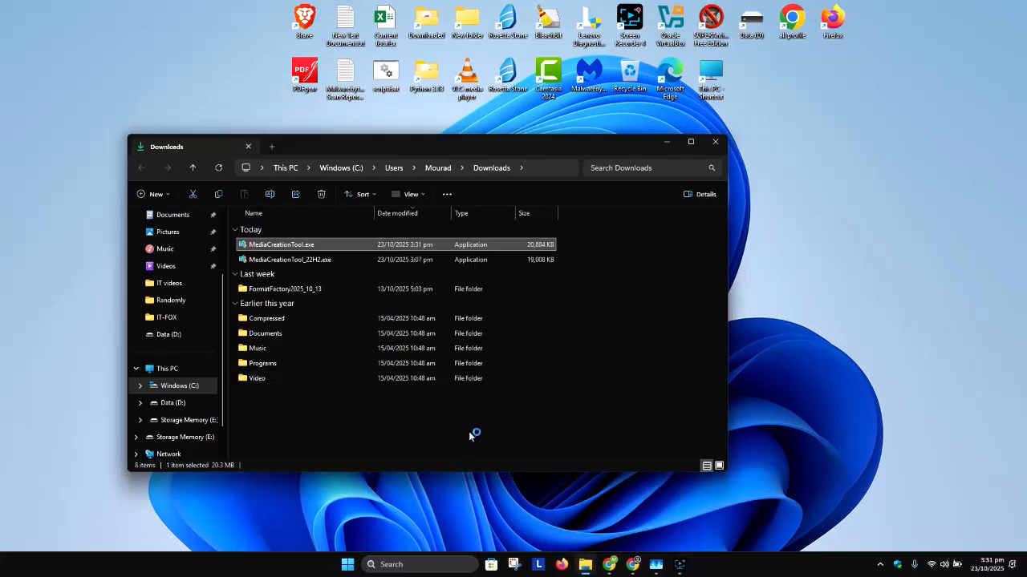
{"action": "left_click", "coordinate": [666, 143]}
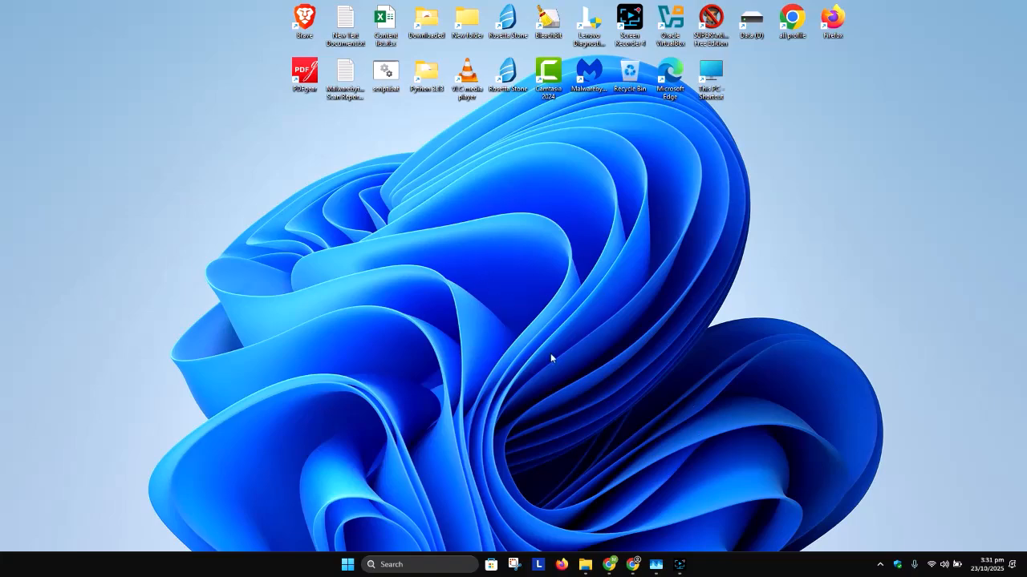
- Return to the browser, show MediaCreationTool.exe in its folder again and try to run it as administrator
{"action": "left_click", "coordinate": [679, 565]}
{"action": "left_click", "coordinate": [633, 565]}
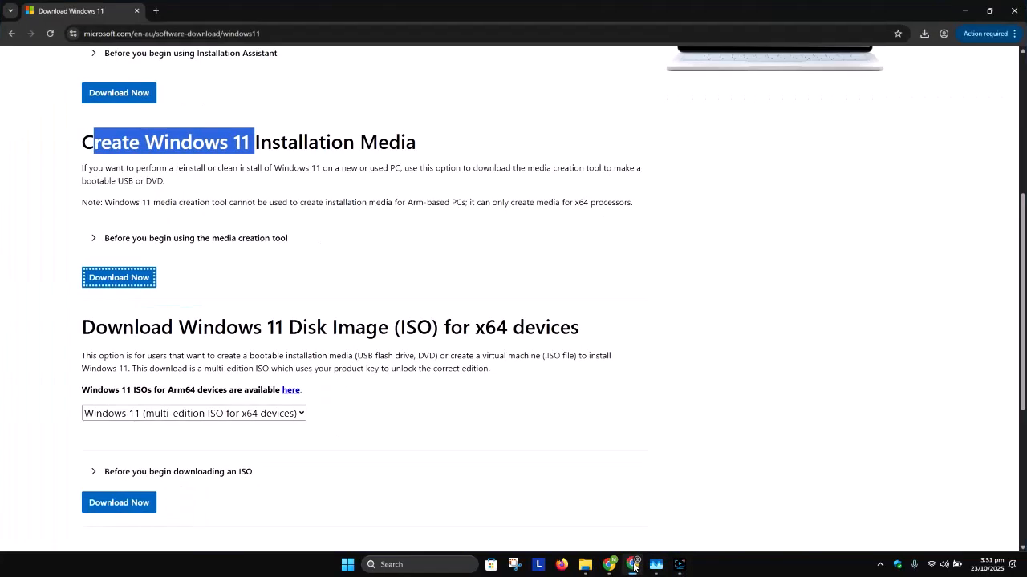
{"action": "left_click", "coordinate": [924, 33]}
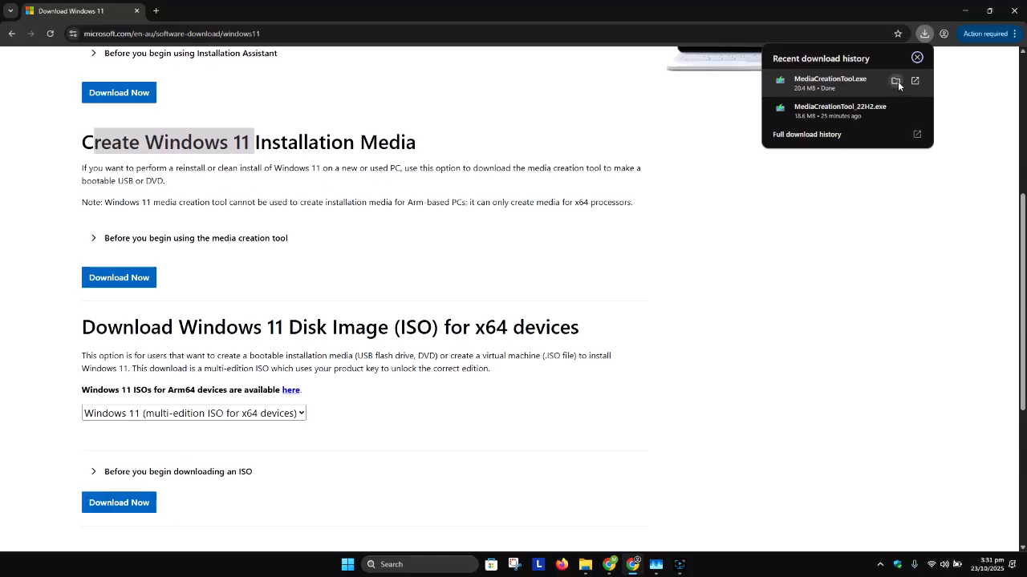
{"action": "left_click", "coordinate": [896, 81]}
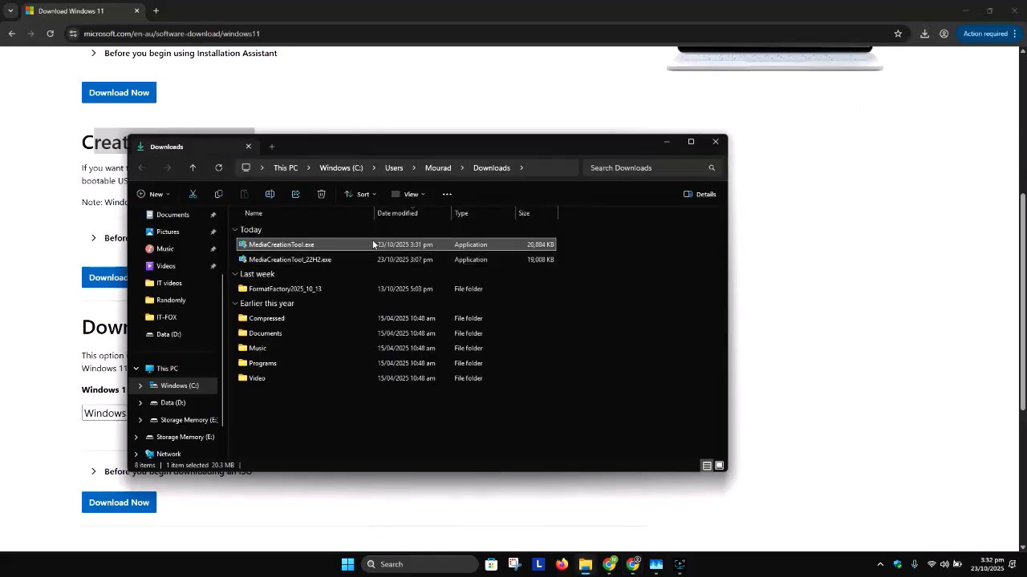
{"action": "right_click", "coordinate": [373, 244]}
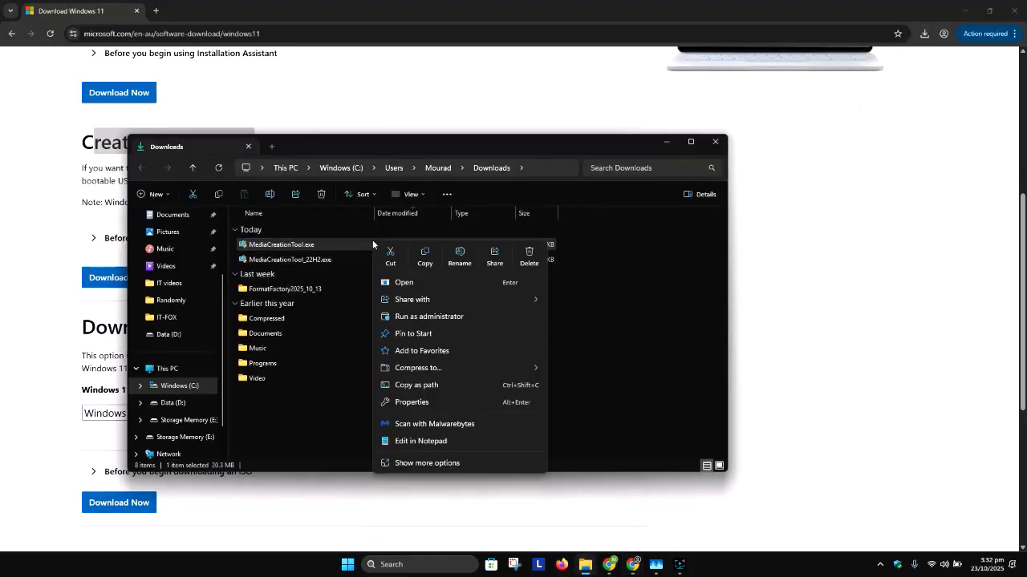
{"action": "left_click", "coordinate": [400, 316]}
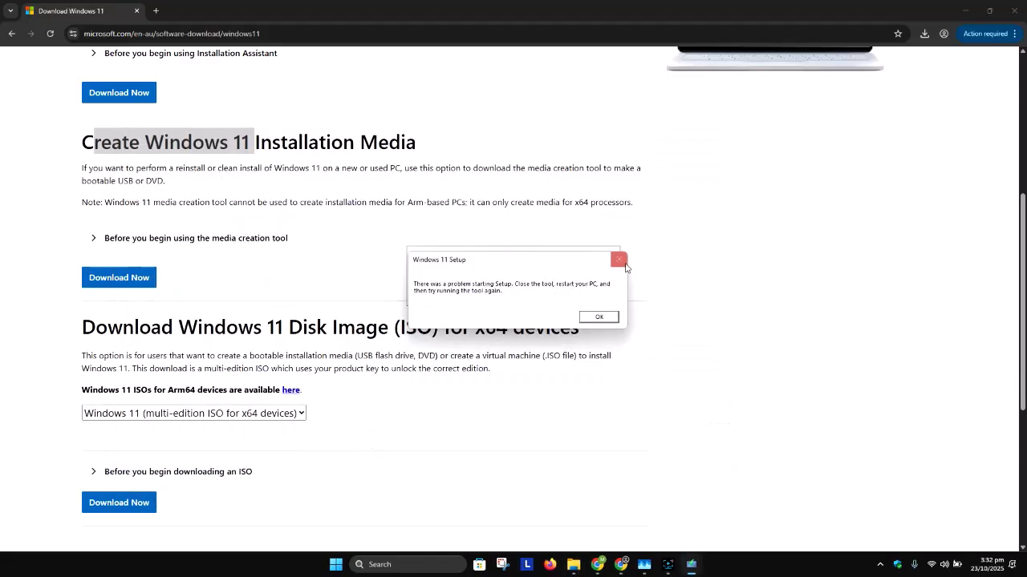
{"action": "left_click", "coordinate": [621, 262]}
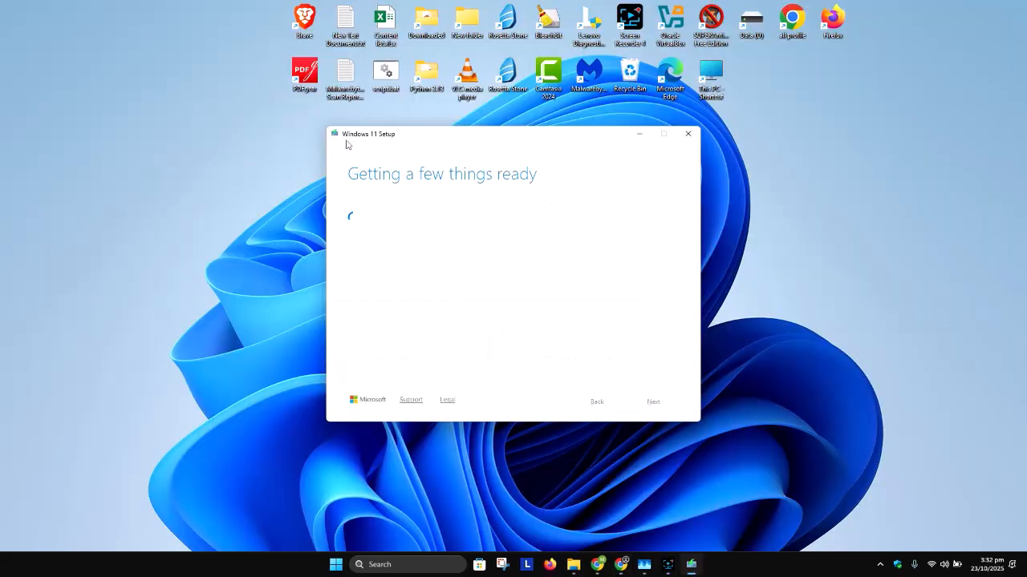
- Review the Windows 11 Setup license terms through to the end and accept them
{"action": "left_click_drag", "start_coordinate": [383, 134], "coordinate": [334, 121]}
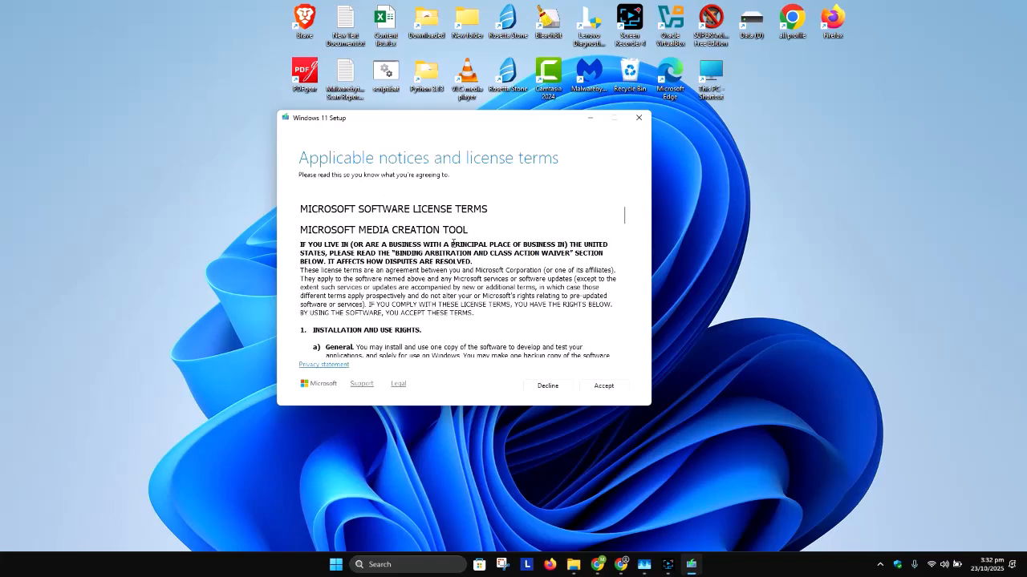
{"action": "left_click_drag", "start_coordinate": [494, 206], "coordinate": [283, 207]}
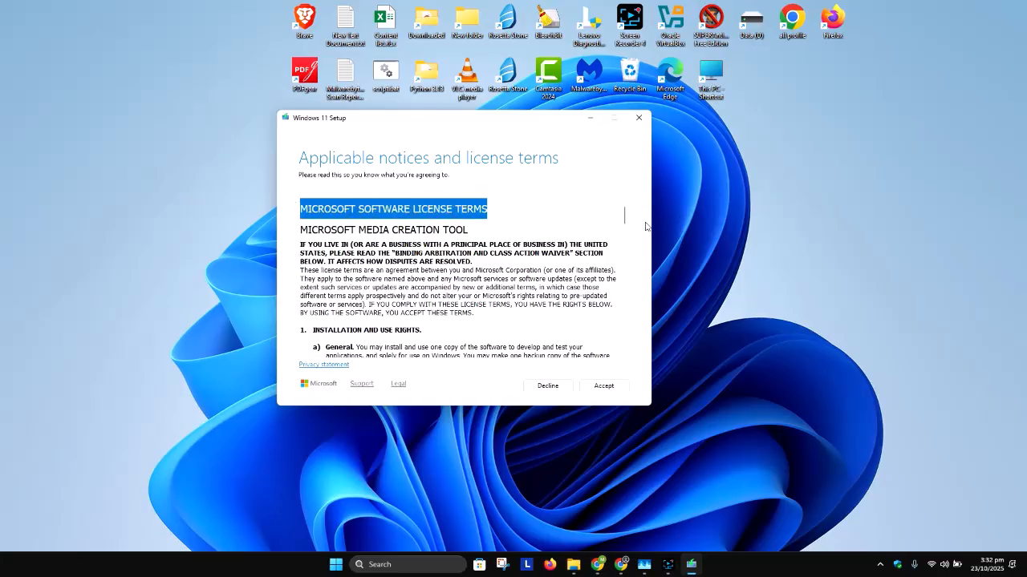
{"action": "left_click_drag", "start_coordinate": [625, 215], "coordinate": [604, 353]}
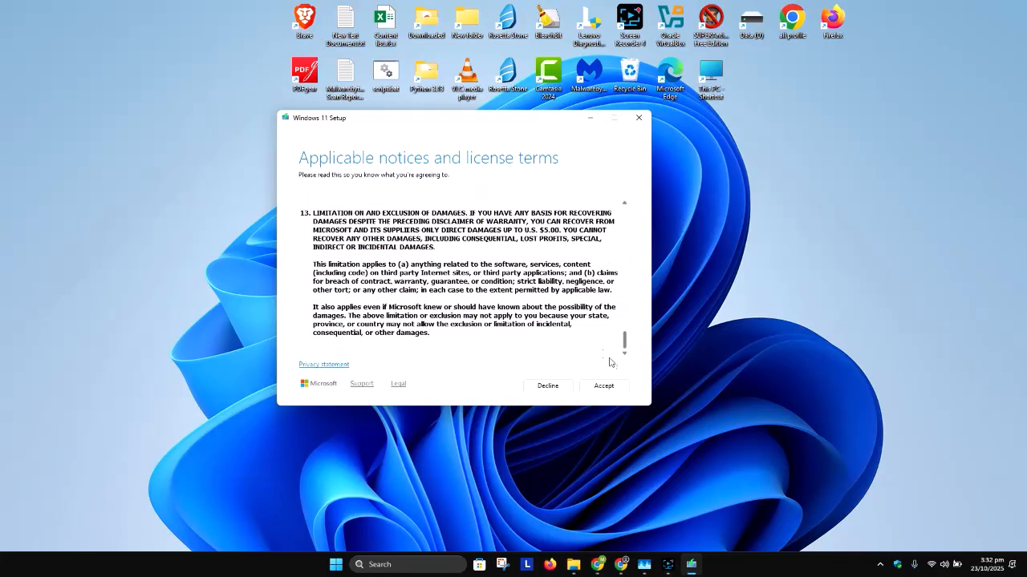
{"action": "left_click", "coordinate": [615, 391]}
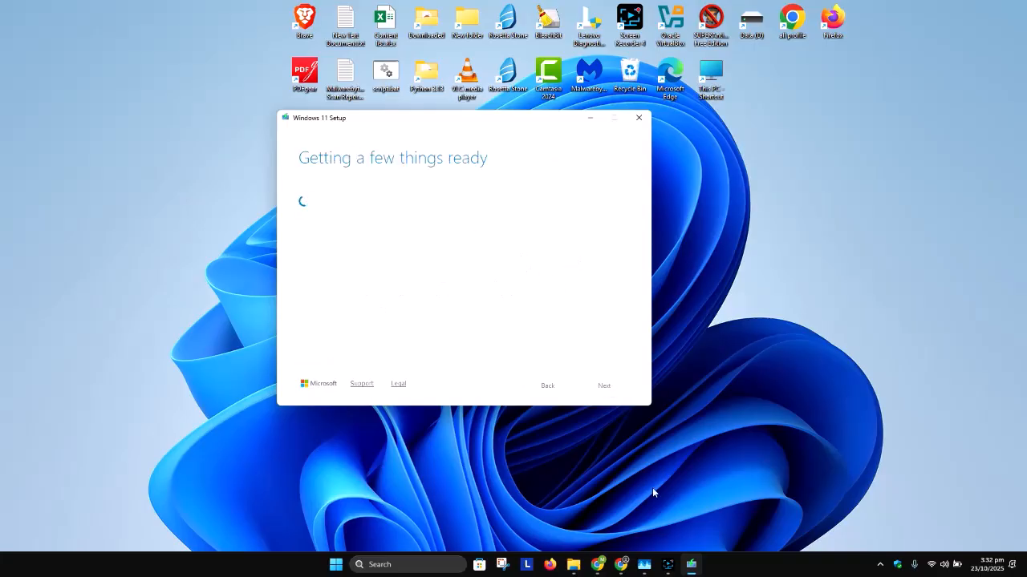
{"action": "left_click", "coordinate": [668, 565]}
{"action": "left_click", "coordinate": [851, 455]}
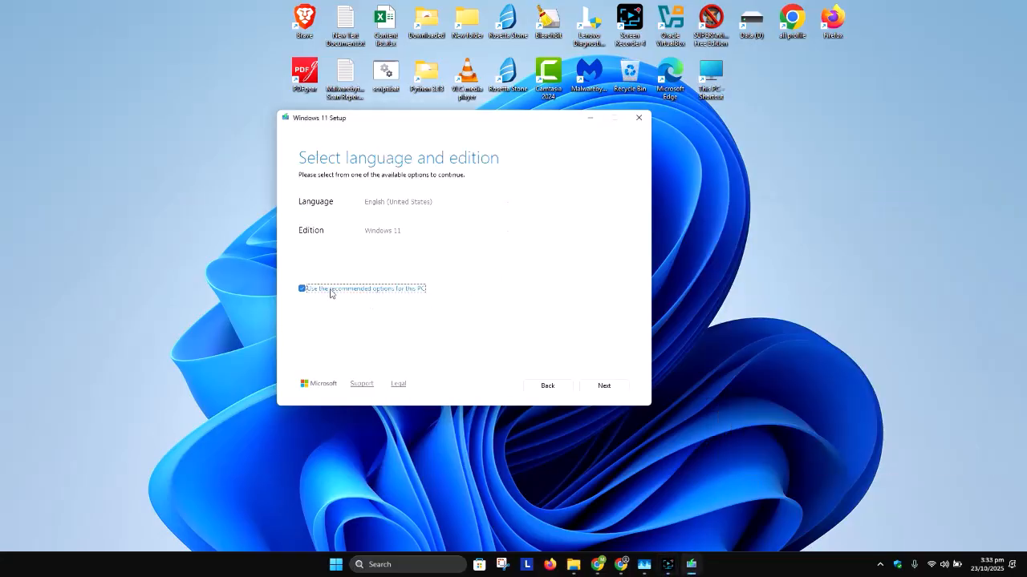
- Turn off the recommended options for this PC, keep English (United States) and Windows 11, and continue to the media choice
{"action": "left_click", "coordinate": [330, 291]}
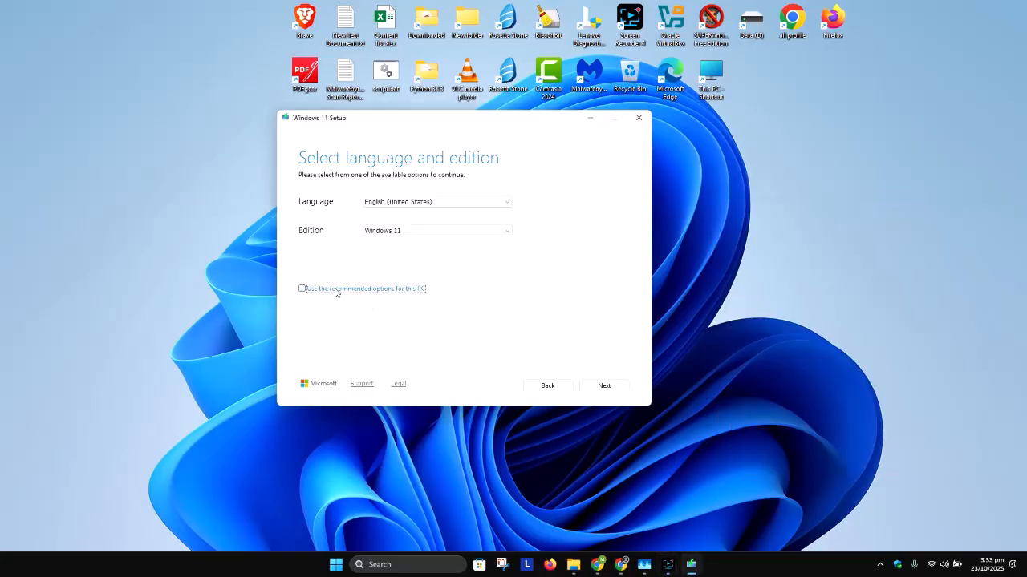
{"action": "left_click", "coordinate": [414, 203]}
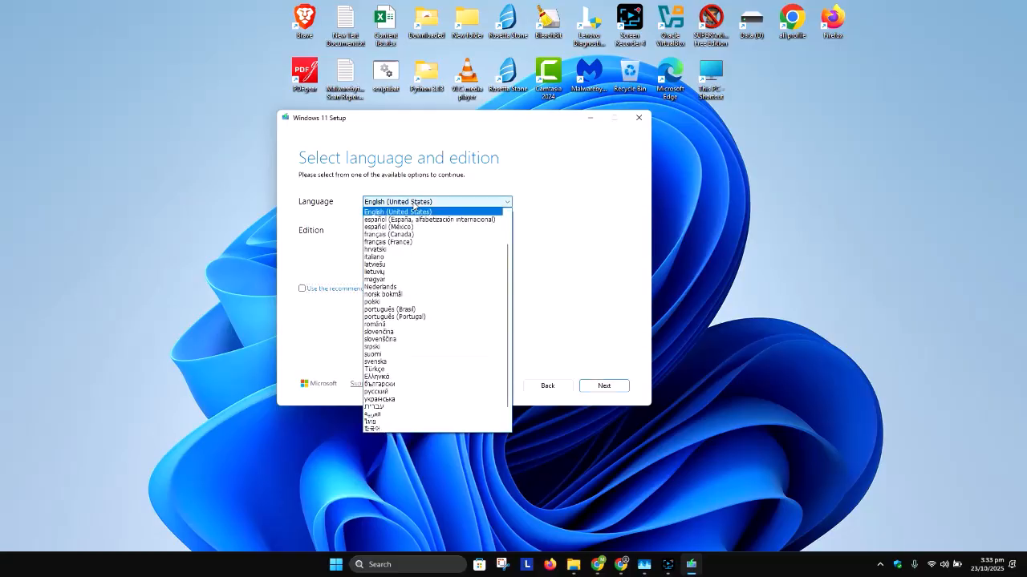
{"action": "left_click", "coordinate": [545, 243]}
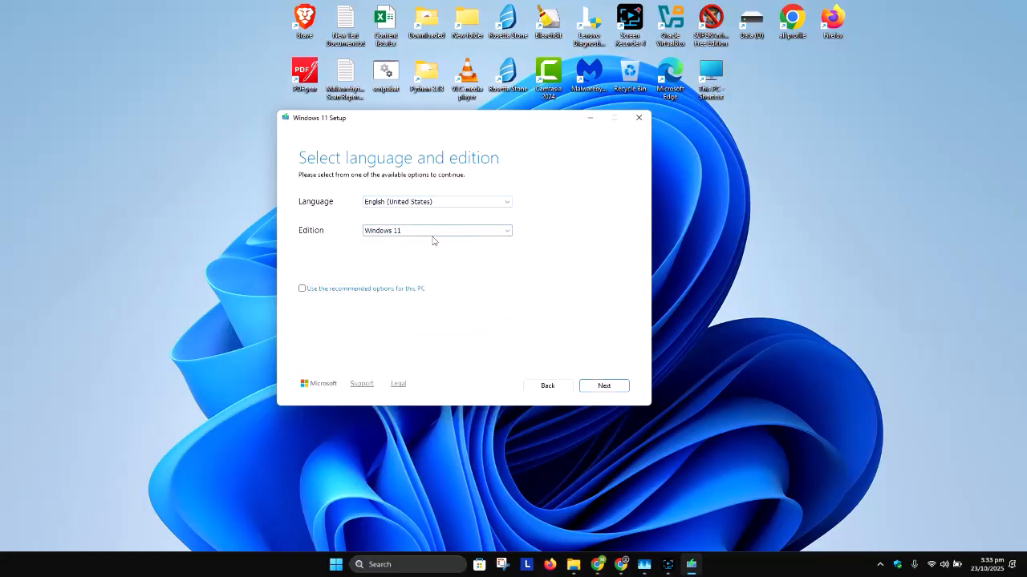
{"action": "left_click", "coordinate": [606, 387]}
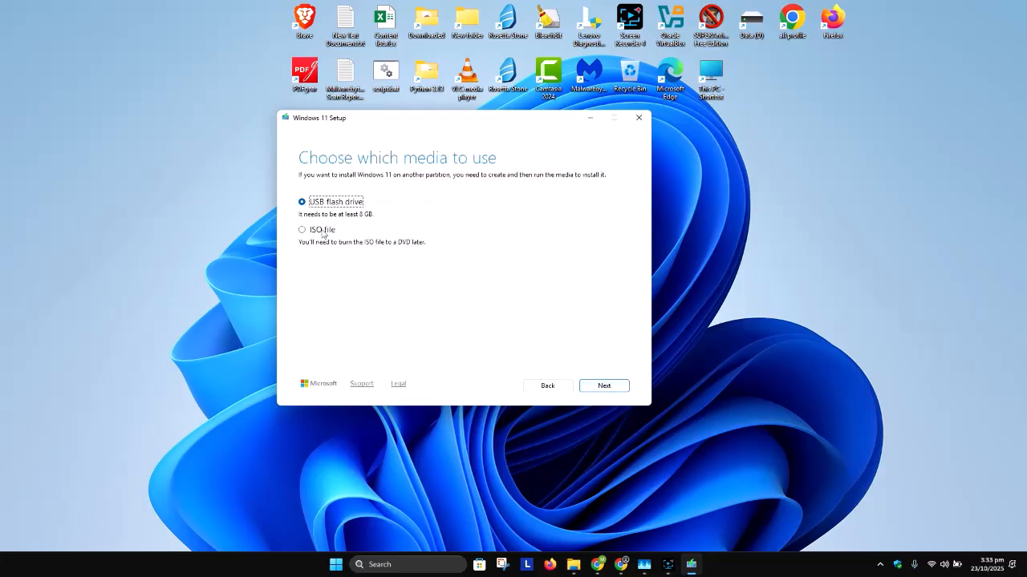
- Choose ISO file as the media and save it to Data (D:) as Windows 11.iso
{"action": "left_click", "coordinate": [318, 232]}
{"action": "left_click", "coordinate": [609, 387]}
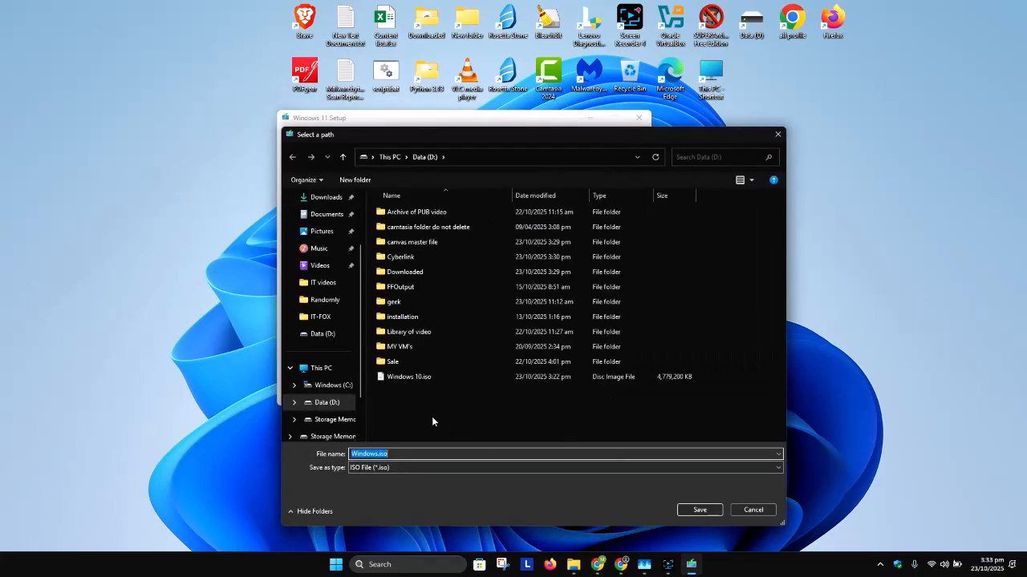
{"action": "left_click", "coordinate": [463, 453]}
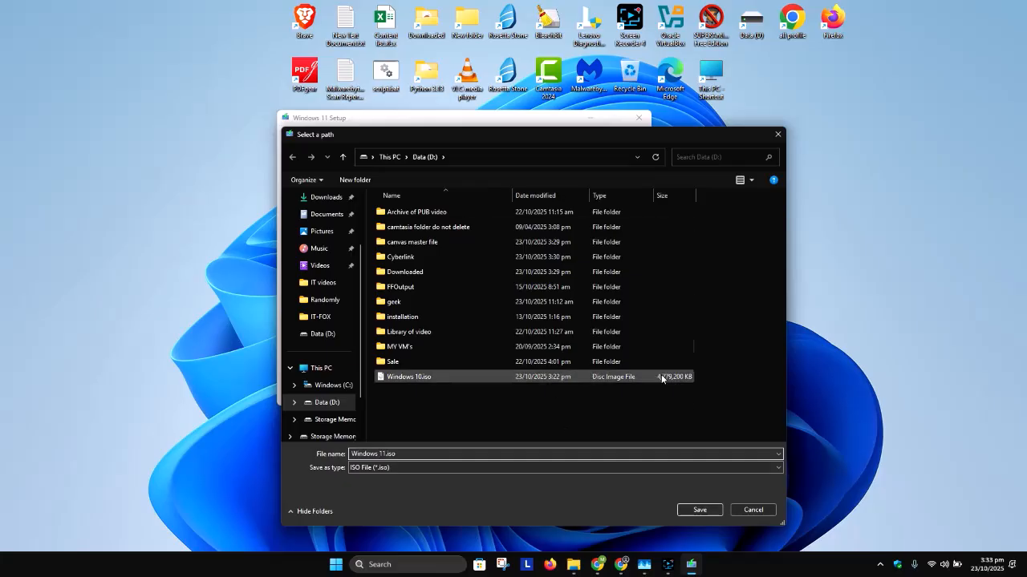
{"action": "left_click", "coordinate": [703, 511]}
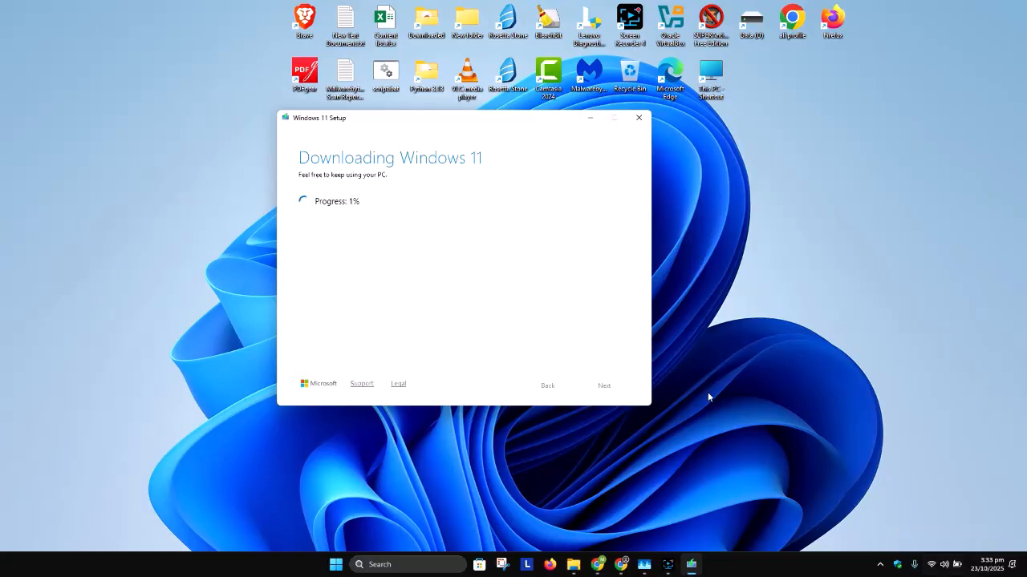
{"action": "left_click", "coordinate": [668, 564]}
{"action": "left_click", "coordinate": [851, 453]}
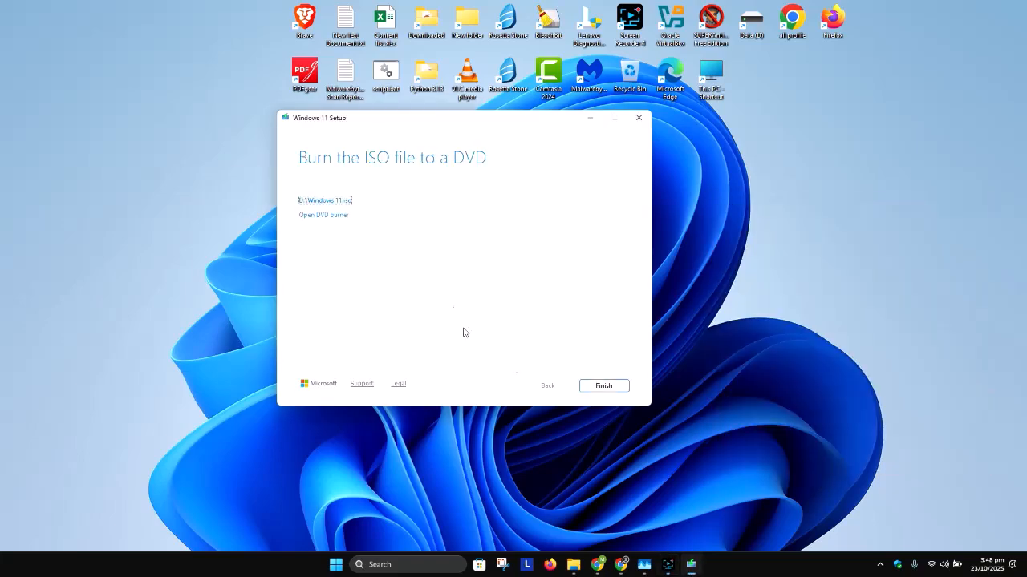
- Show the saved Windows 11.iso on the D: drive, minimize the folder window and finish Windows 11 Setup
{"action": "left_click", "coordinate": [310, 202]}
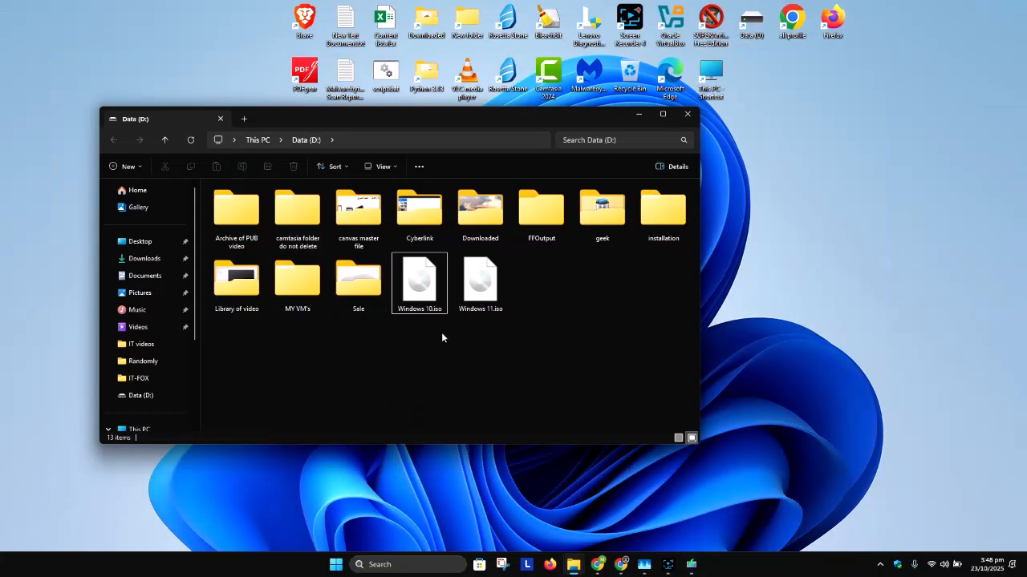
{"action": "left_click", "coordinate": [481, 285]}
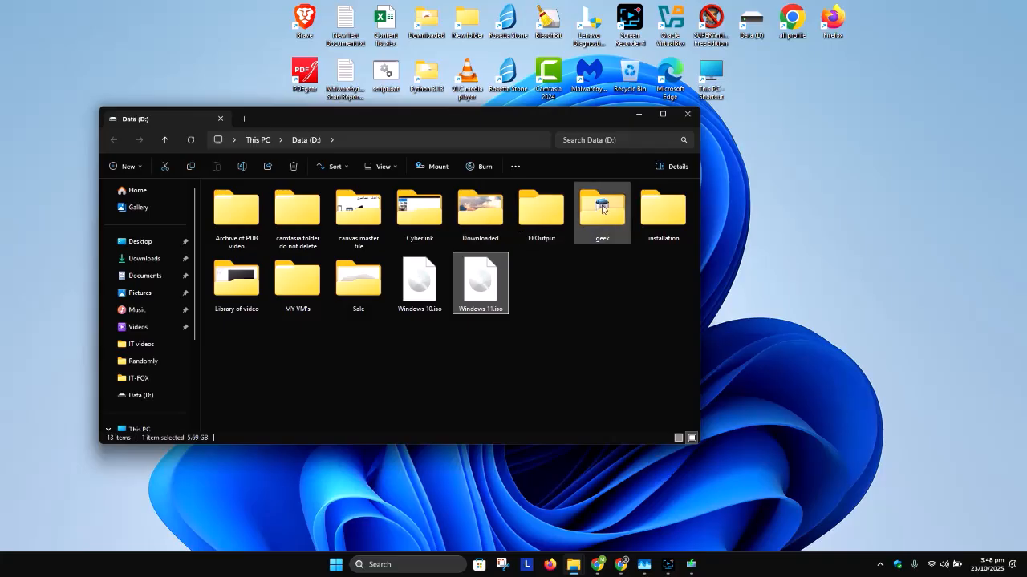
{"action": "left_click", "coordinate": [639, 114]}
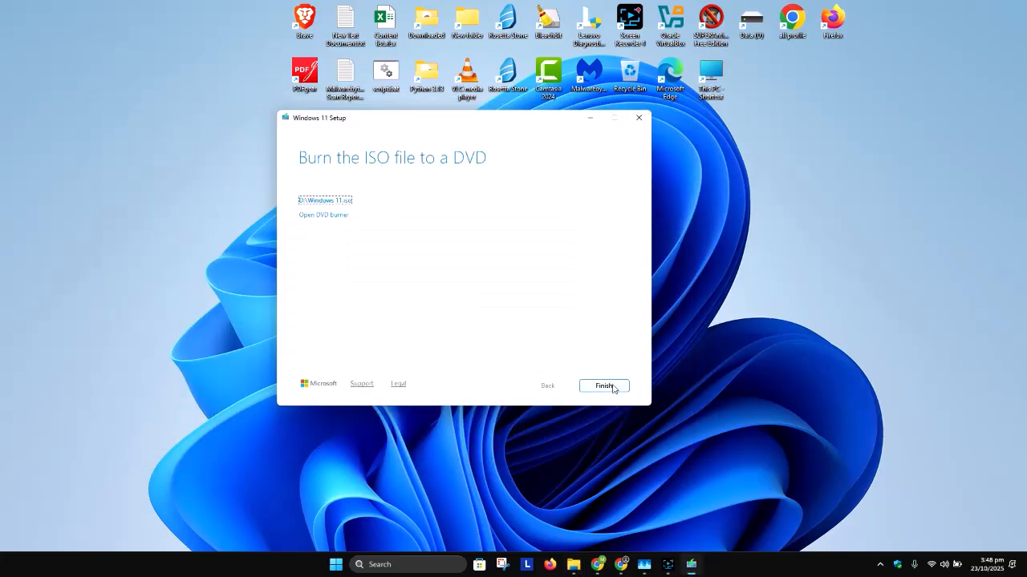
{"action": "left_click", "coordinate": [613, 388]}
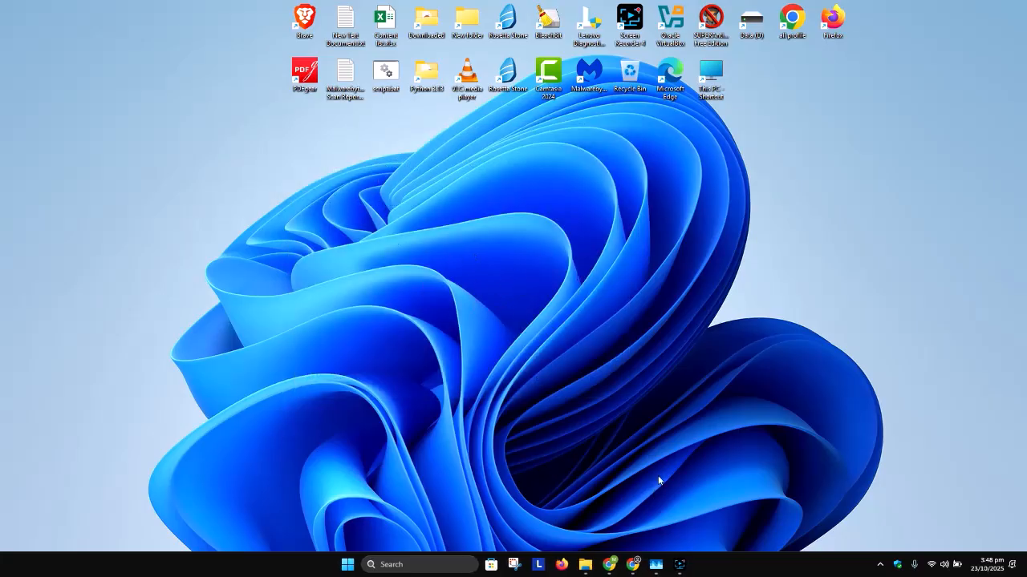
{"action": "left_click", "coordinate": [680, 564]}
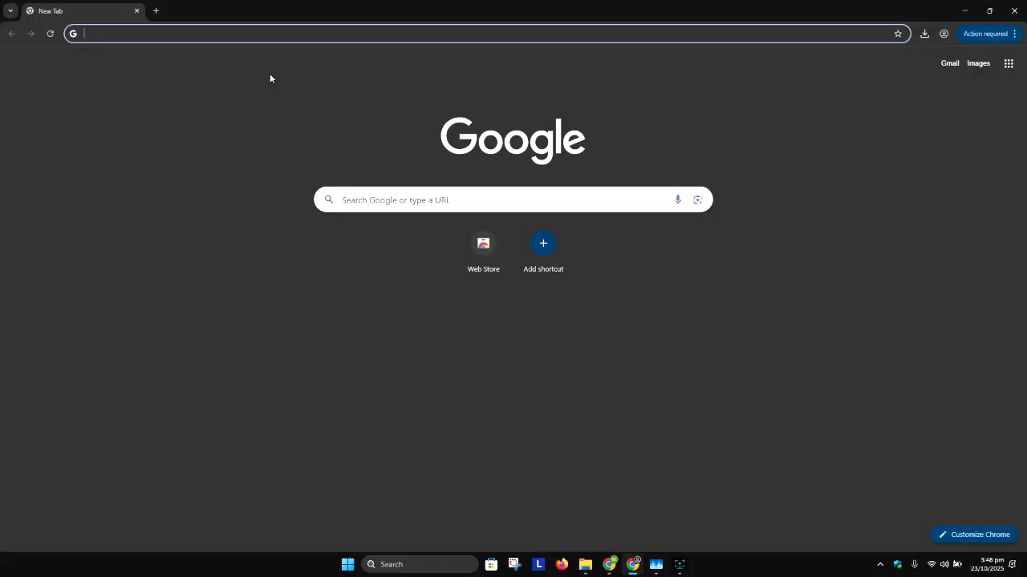
- In Chrome, search the web for rufus, open the official rufus.ie site and answer its consent dialog
{"action": "type", "text": "rufus"}
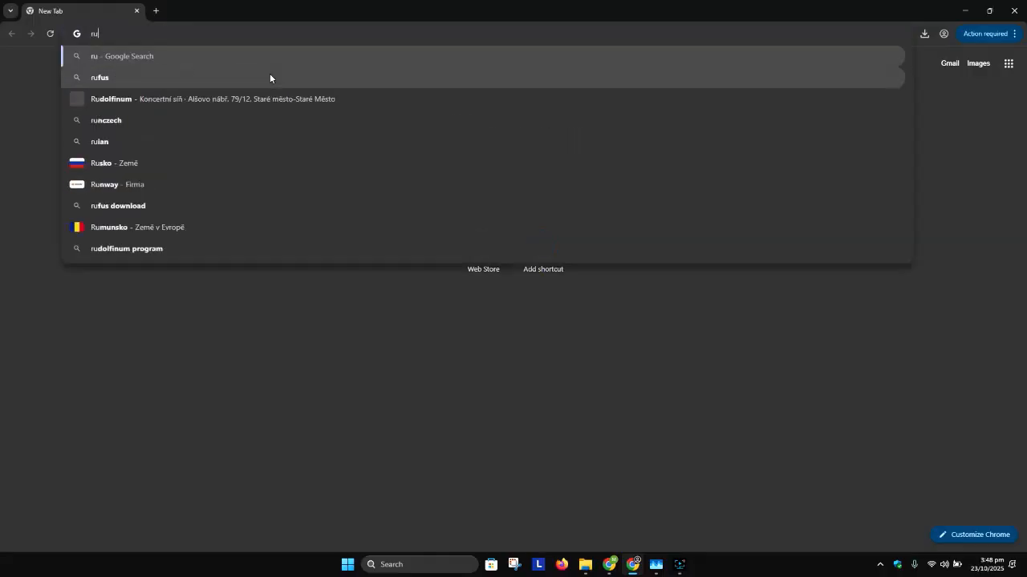
{"action": "key", "text": "Return"}
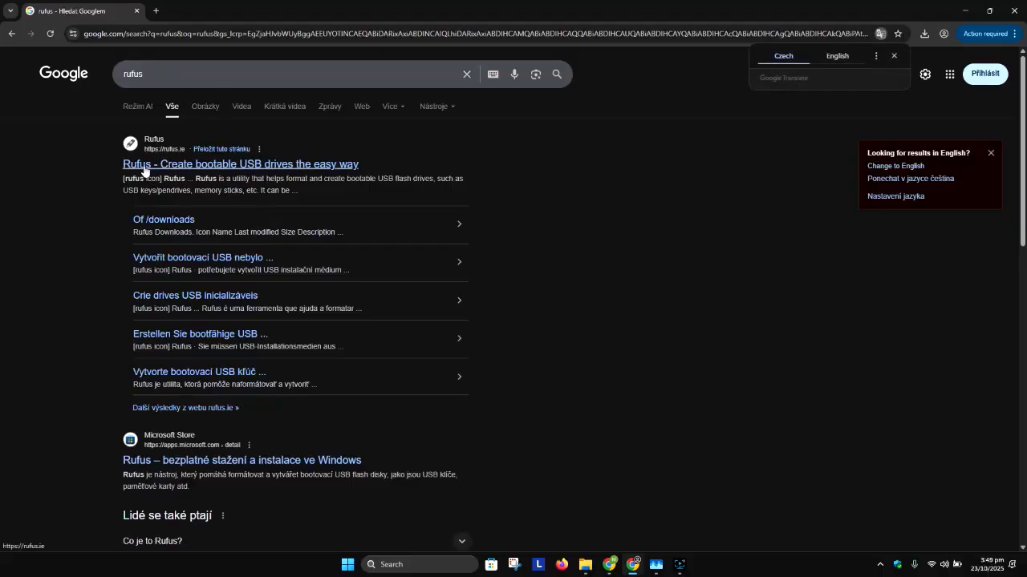
{"action": "left_click", "coordinate": [144, 168]}
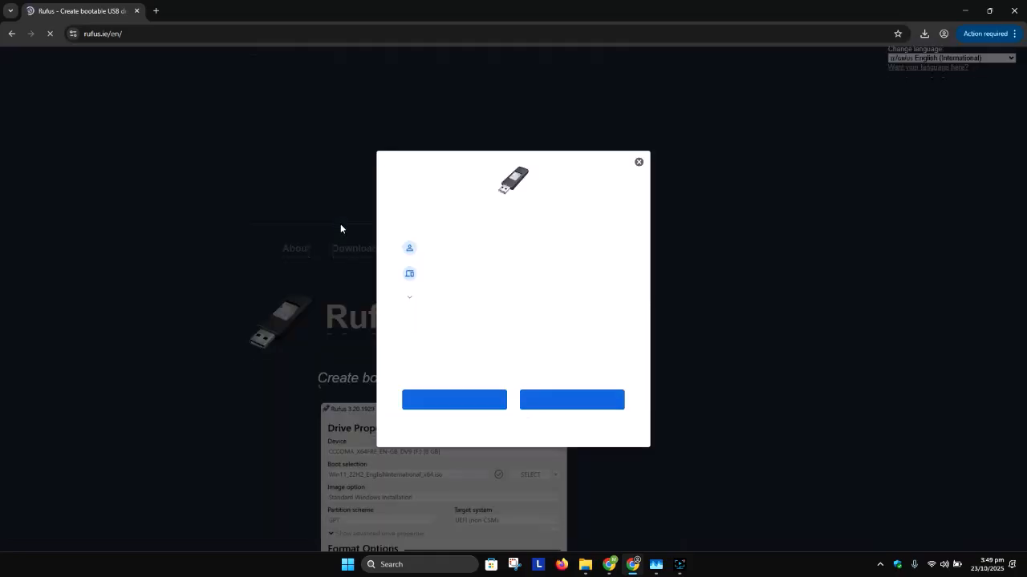
{"action": "left_click", "coordinate": [566, 407]}
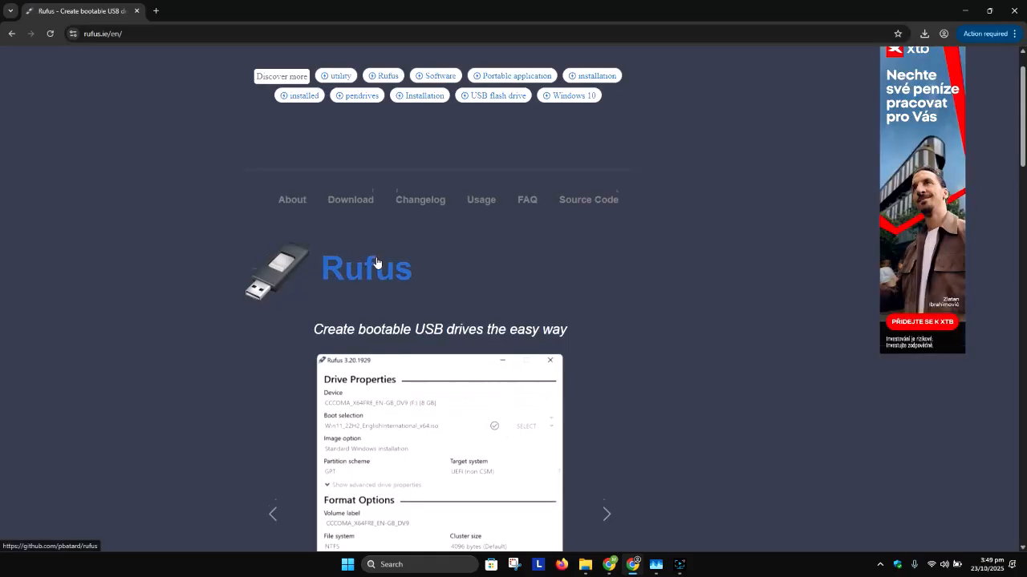
- Examine the latest releases in the Rufus Download section, comparing the Windows x64 and Windows x86 platforms
{"action": "scroll", "coordinate": [380, 231], "scroll_direction": "down", "scroll_amount": 4}
{"action": "scroll", "coordinate": [381, 231], "scroll_direction": "down", "scroll_amount": 3}
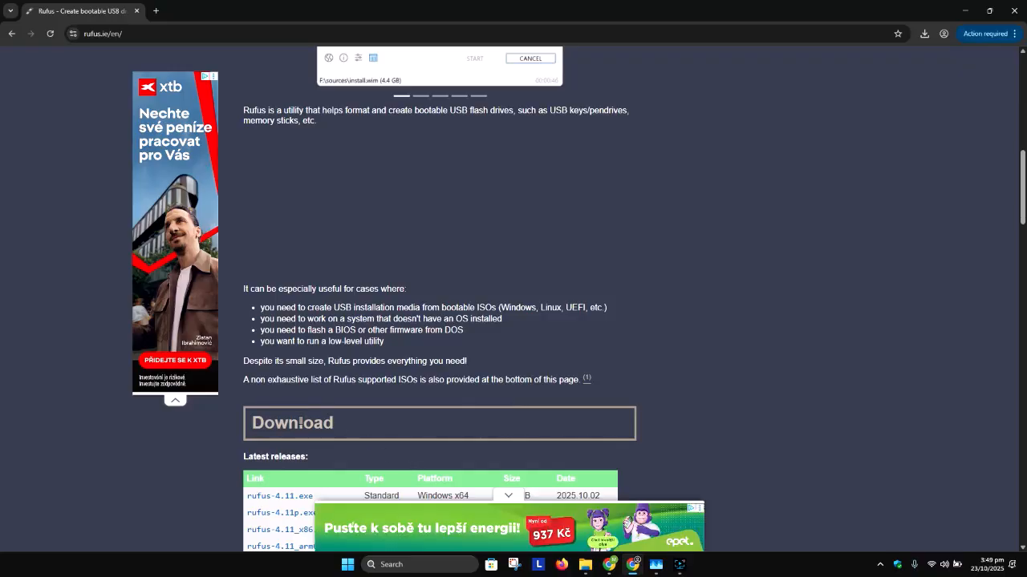
{"action": "scroll", "coordinate": [300, 423], "scroll_direction": "down", "scroll_amount": 2}
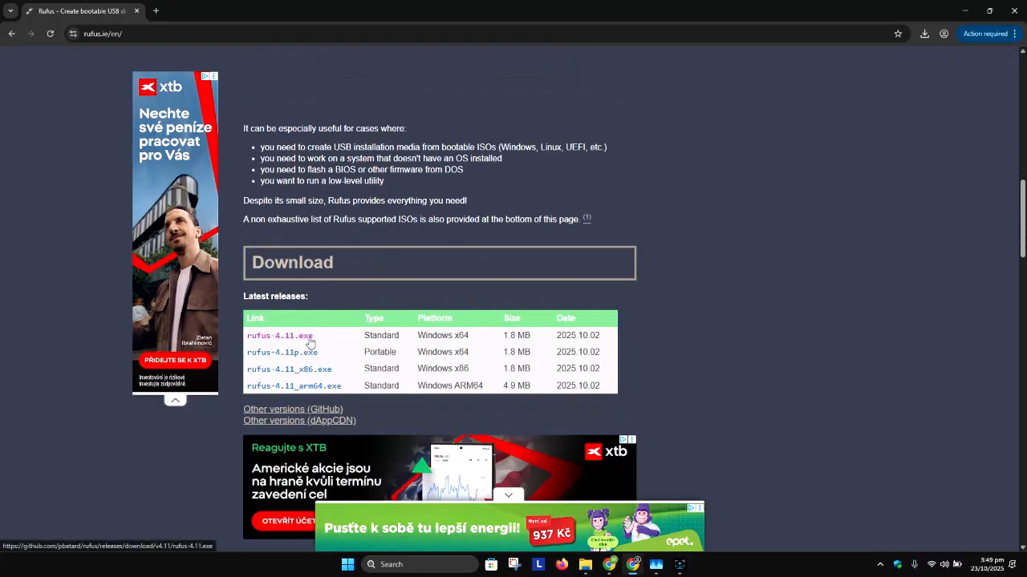
{"action": "left_click_drag", "start_coordinate": [479, 338], "coordinate": [414, 338]}
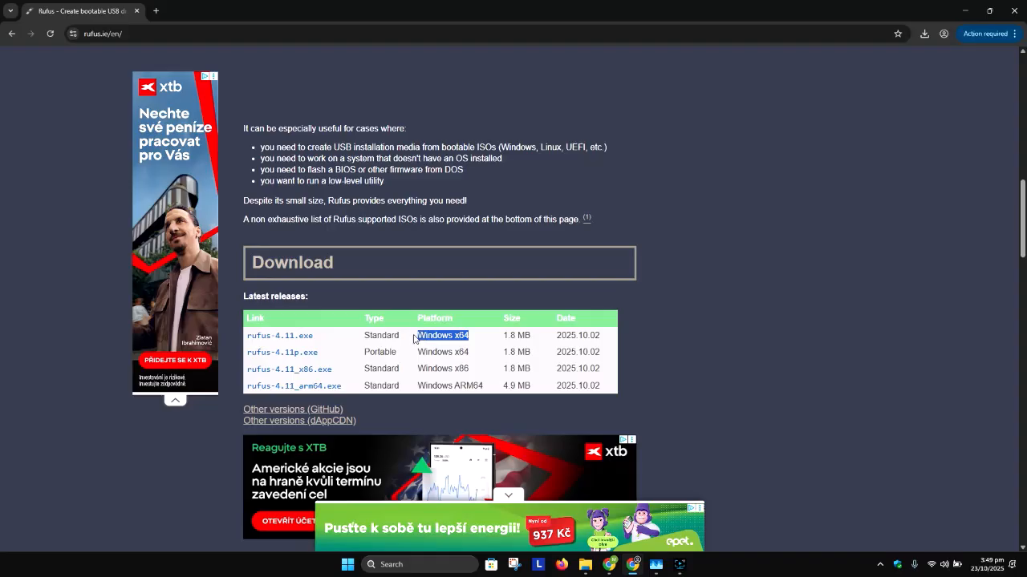
{"action": "left_click_drag", "start_coordinate": [479, 375], "coordinate": [416, 373]}
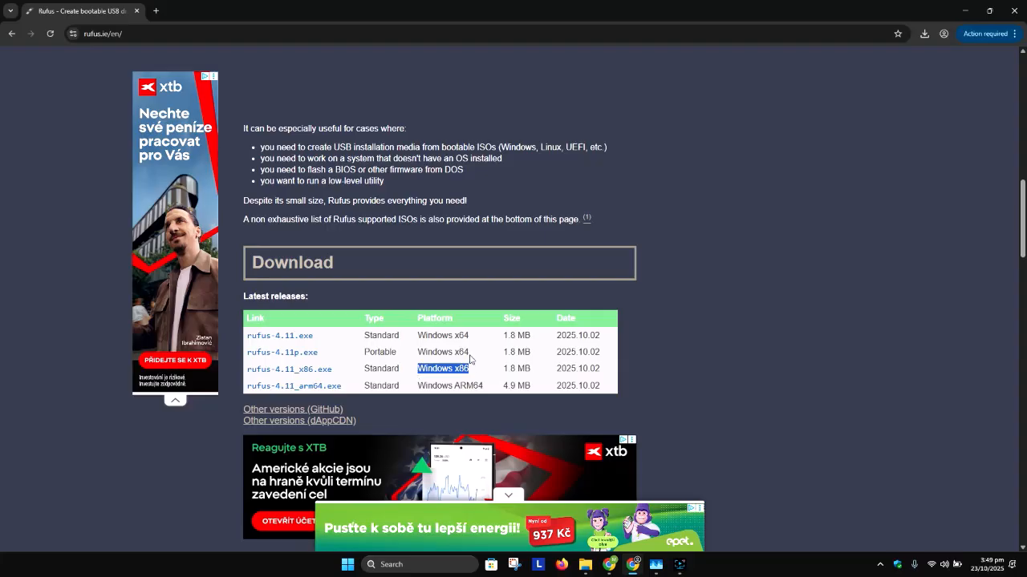
- Run dxdiag to check whether the operating system is 32-bit or 64-bit, and close the diagnostic tool
{"action": "left_click", "coordinate": [410, 565]}
{"action": "type", "text": "dxdiag"}
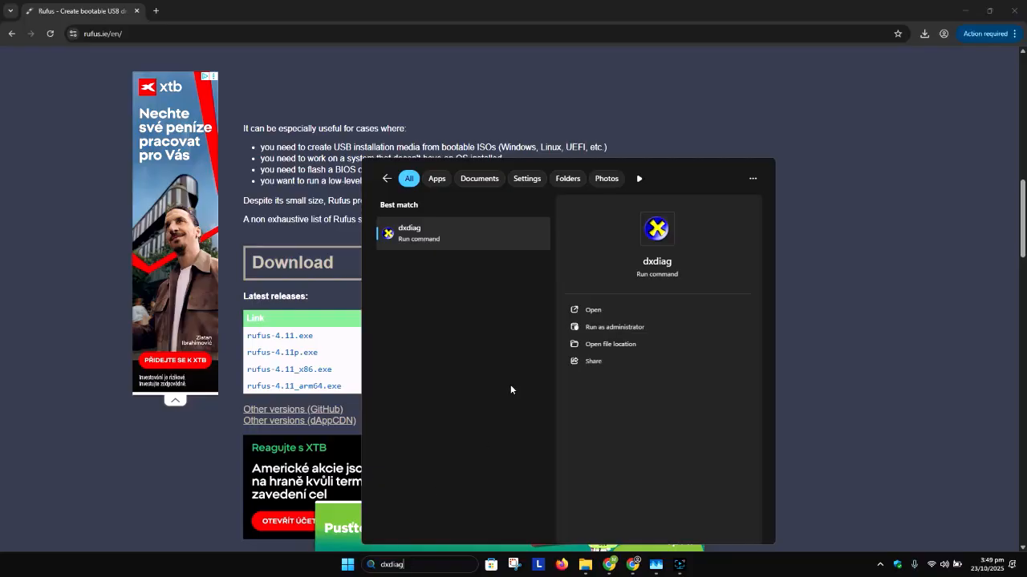
{"action": "left_click", "coordinate": [484, 238]}
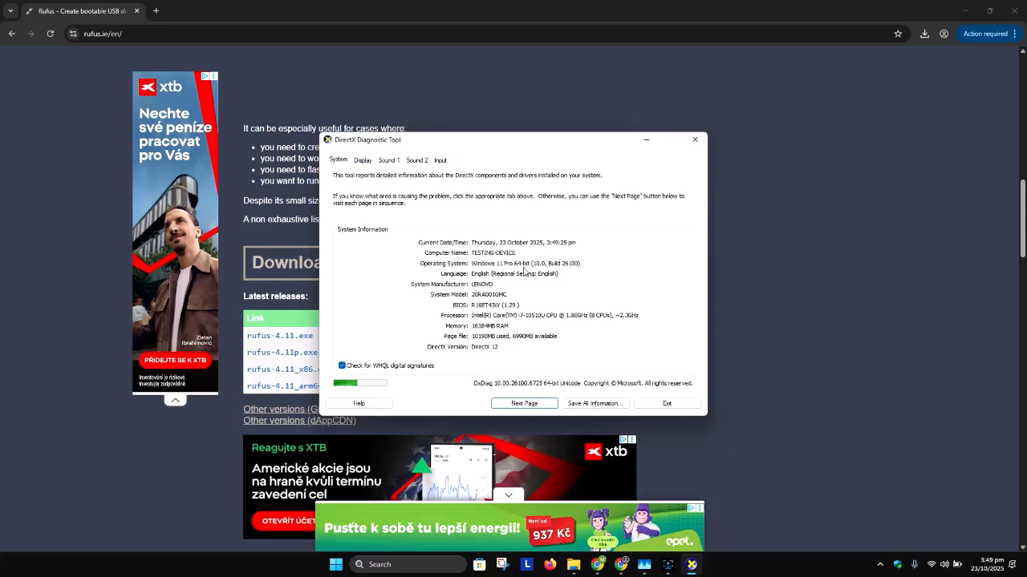
{"action": "left_click", "coordinate": [695, 140]}
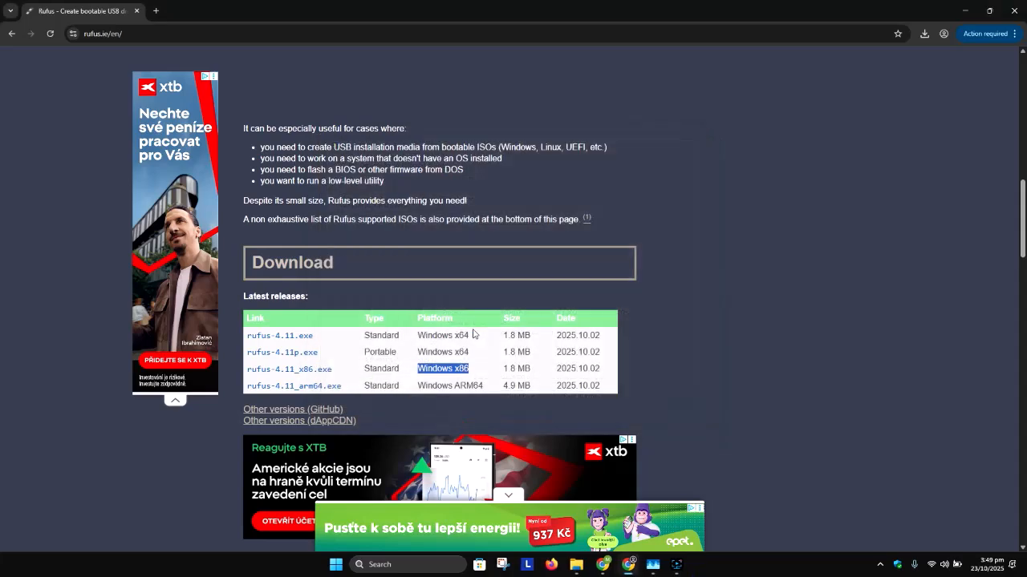
- Download the standard Windows x64 release rufus-4.11.exe and dismiss the advertisement
{"action": "left_click", "coordinate": [298, 336]}
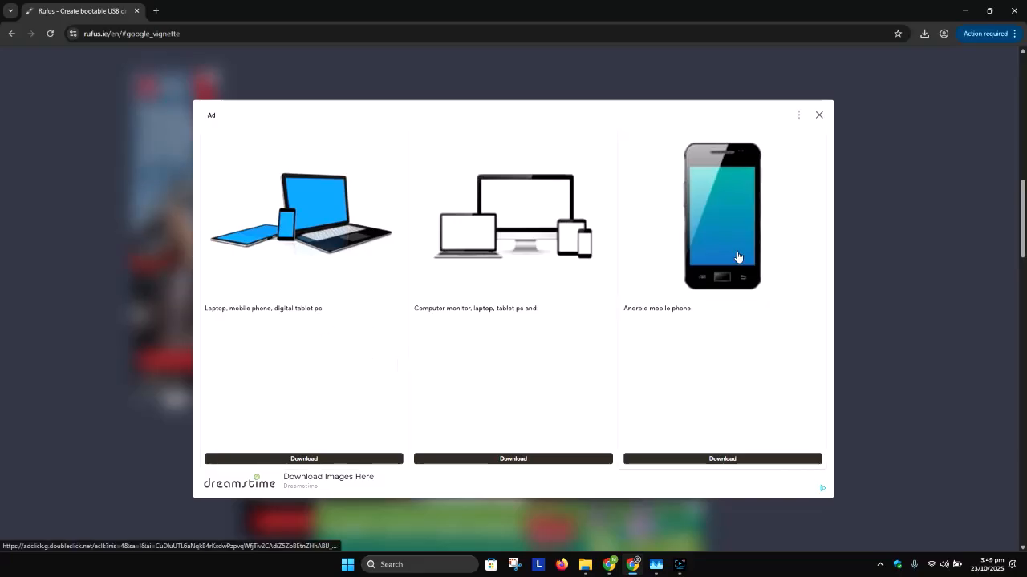
{"action": "left_click", "coordinate": [820, 118]}
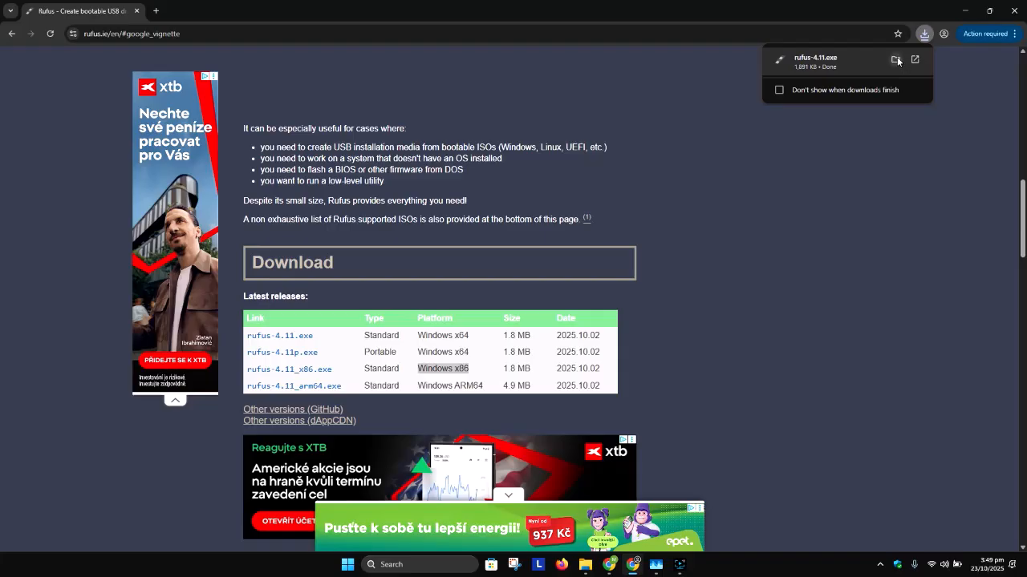
- Show the downloaded rufus-4.11.exe in its folder, minimize the browser and run the file
{"action": "left_click", "coordinate": [901, 63]}
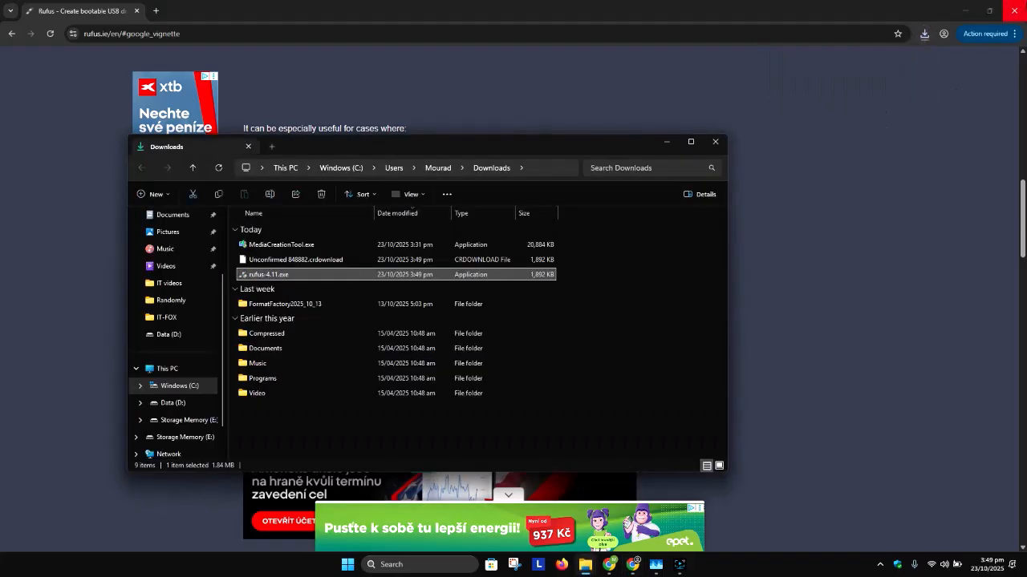
{"action": "left_click", "coordinate": [969, 12]}
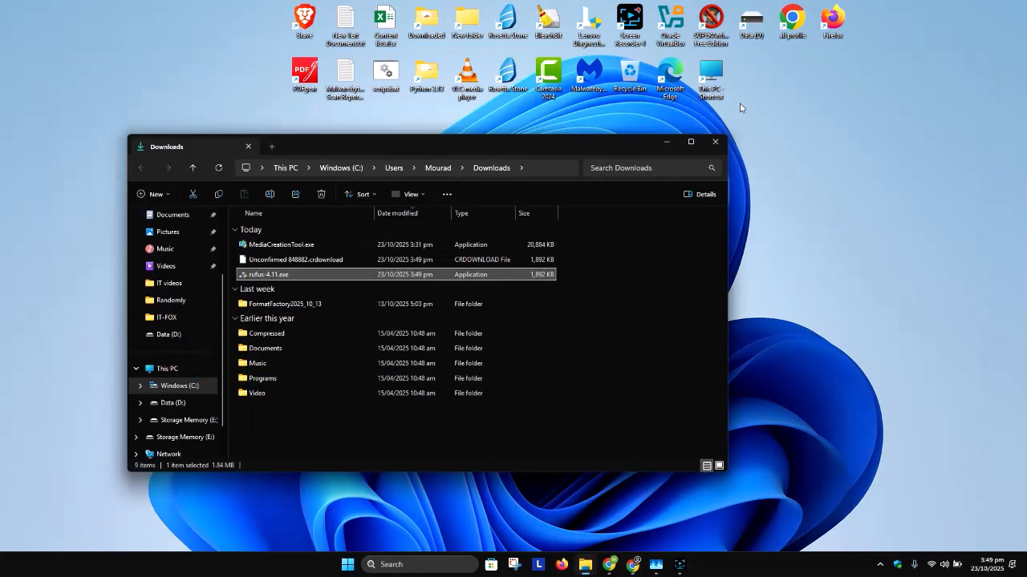
{"action": "double_click", "coordinate": [286, 276]}
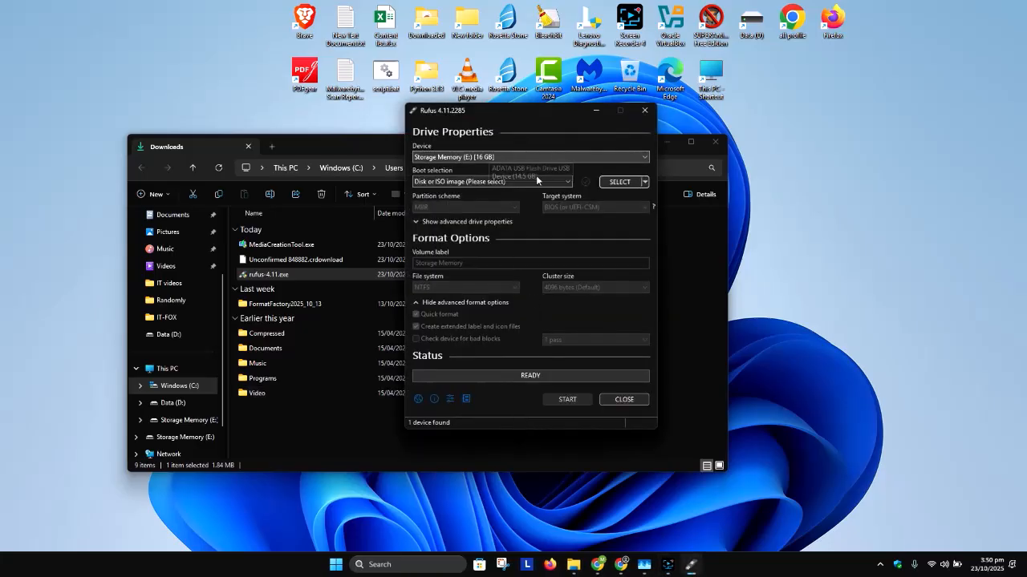
- Check the Storage Memory (E:) USB drive under This PC in a new File Explorer window, and close that window
{"action": "left_click", "coordinate": [575, 534]}
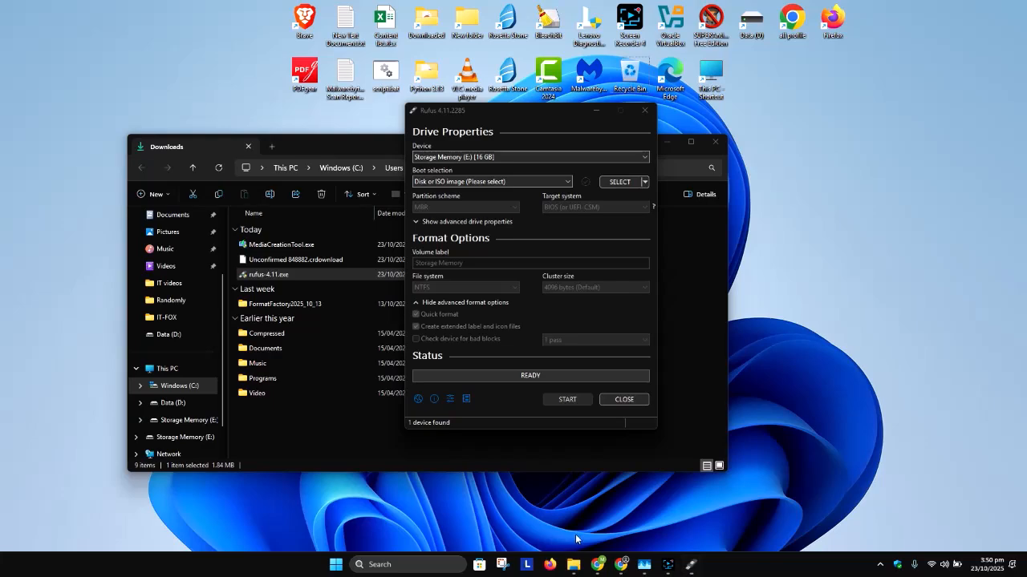
{"action": "key", "text": "super+e"}
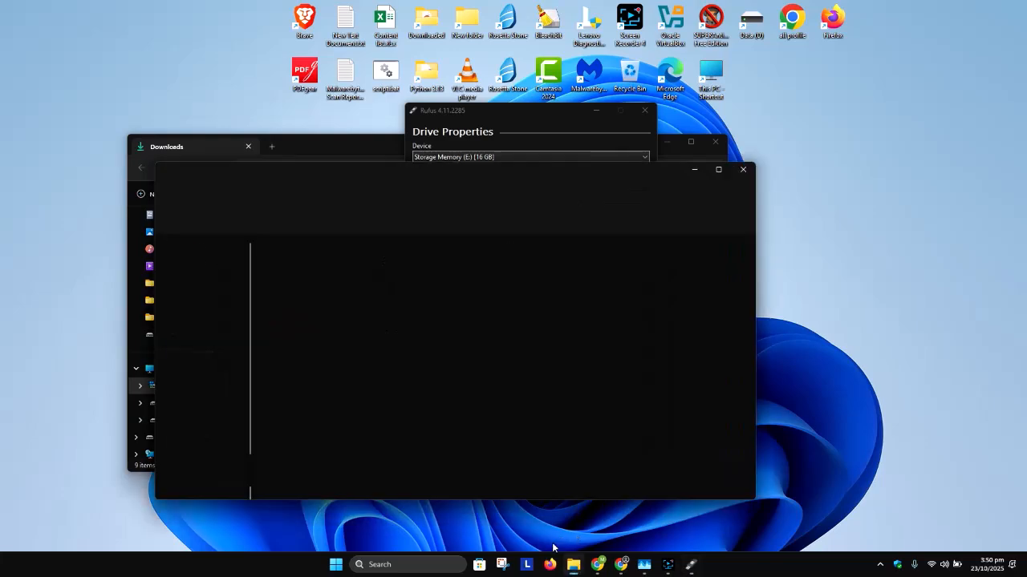
{"action": "scroll", "coordinate": [251, 415], "scroll_direction": "down", "scroll_amount": 2}
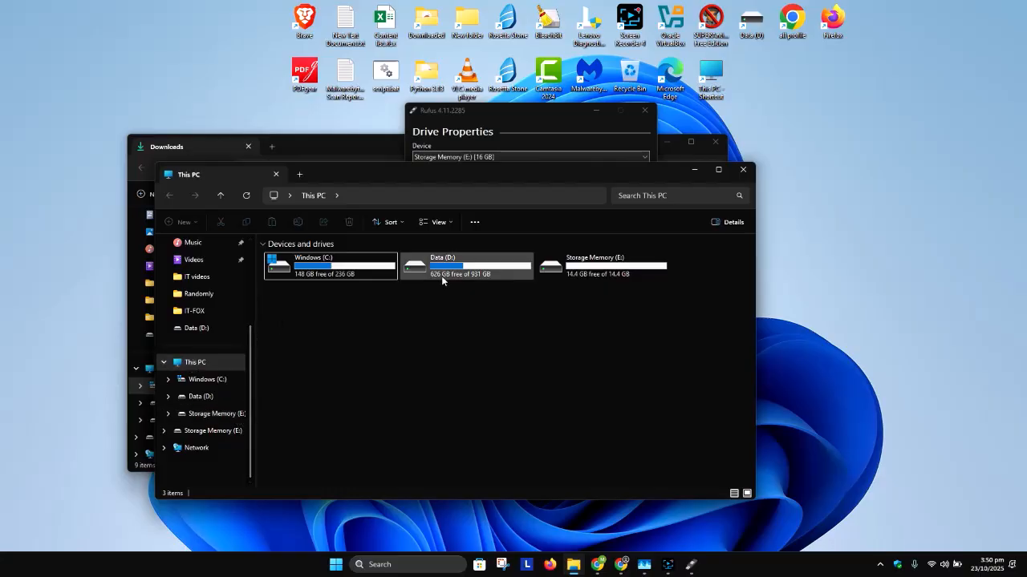
{"action": "left_click", "coordinate": [610, 268]}
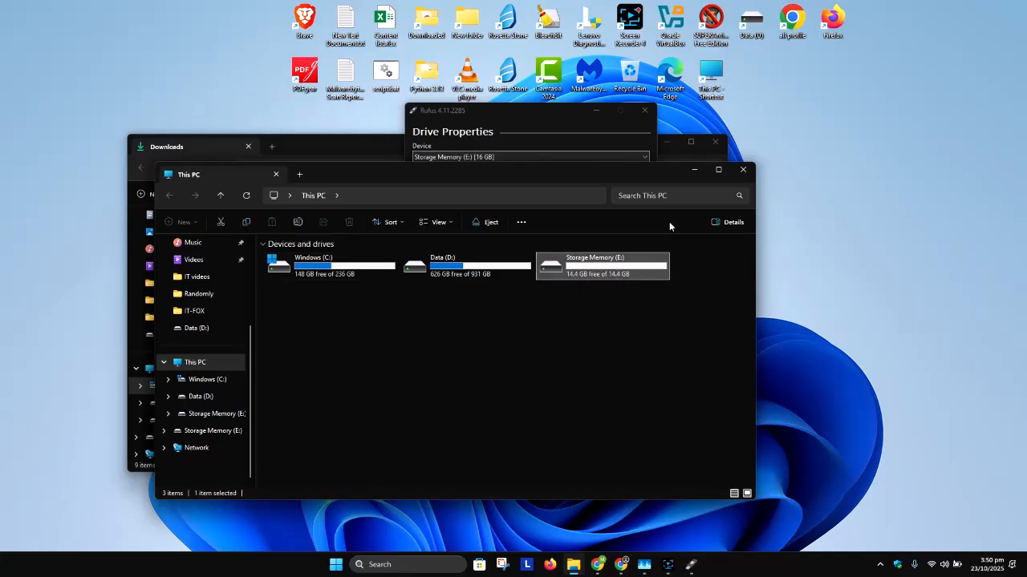
{"action": "left_click", "coordinate": [744, 173]}
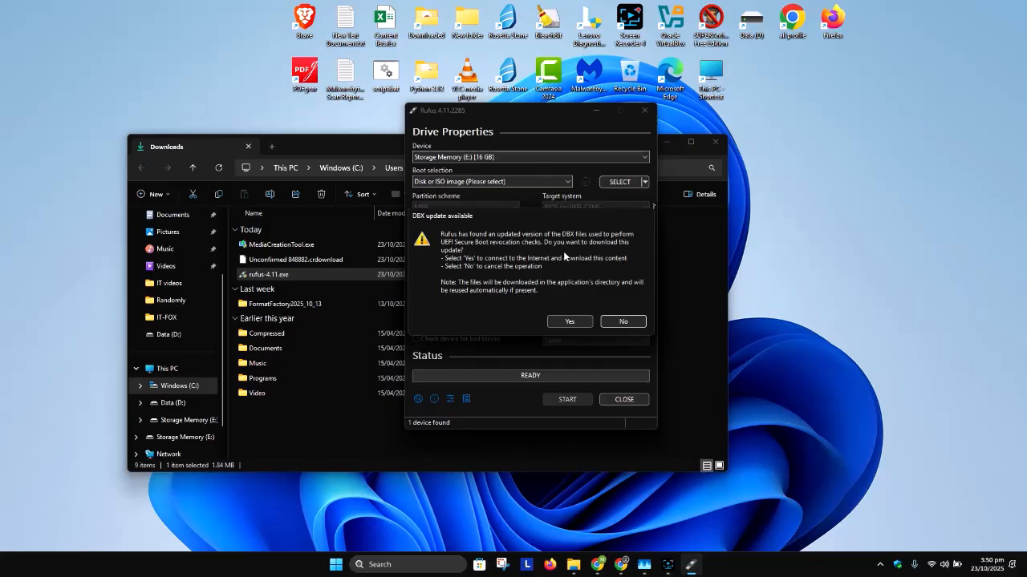
- Agree to download the updated DBX files for Rufus's UEFI Secure Boot revocation checks
{"action": "left_click", "coordinate": [574, 320]}
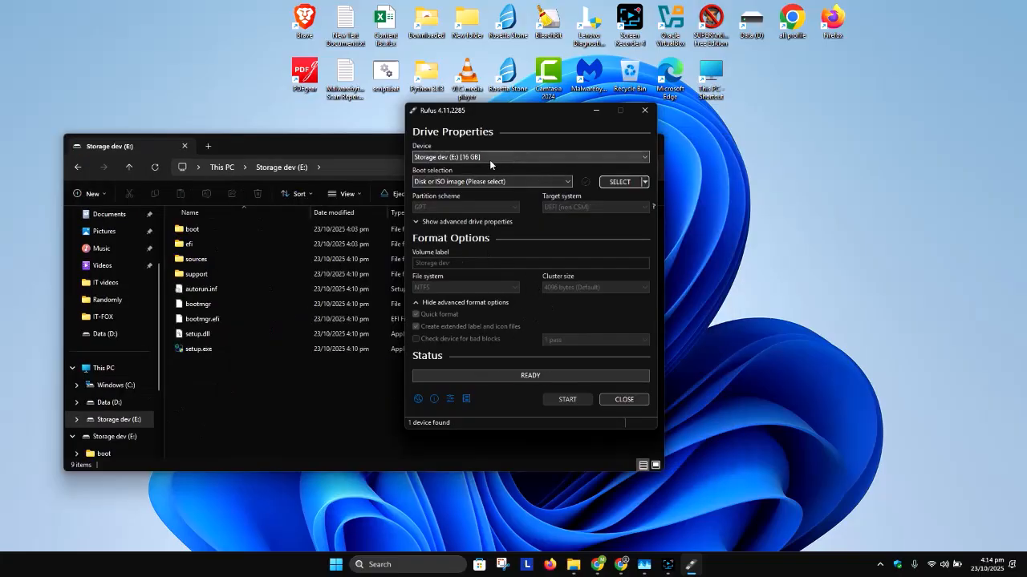
- Locate the Storage dev (E:) drive under This PC and check it against the device list in Rufus
{"action": "left_click", "coordinate": [217, 168]}
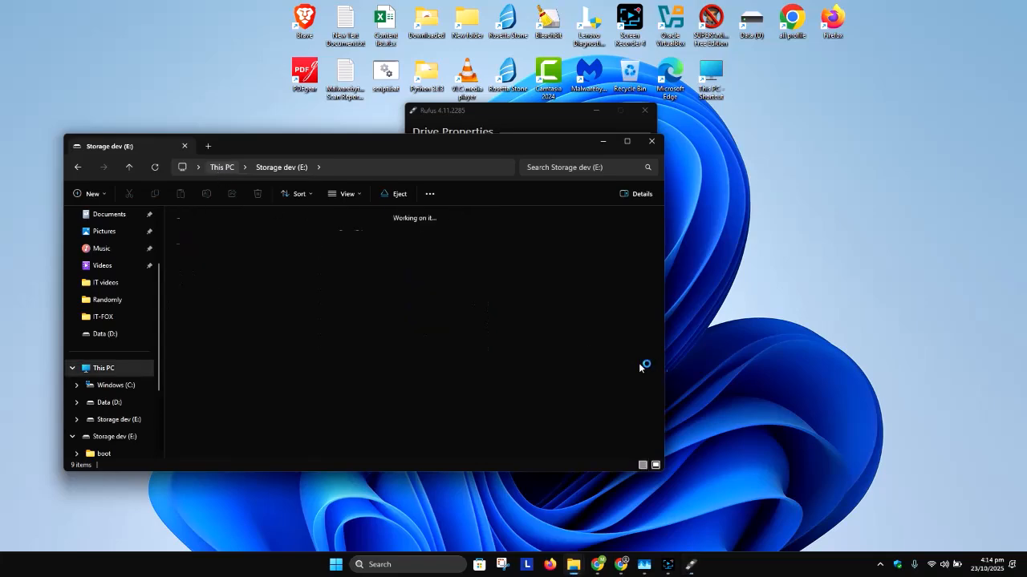
{"action": "left_click", "coordinate": [516, 236]}
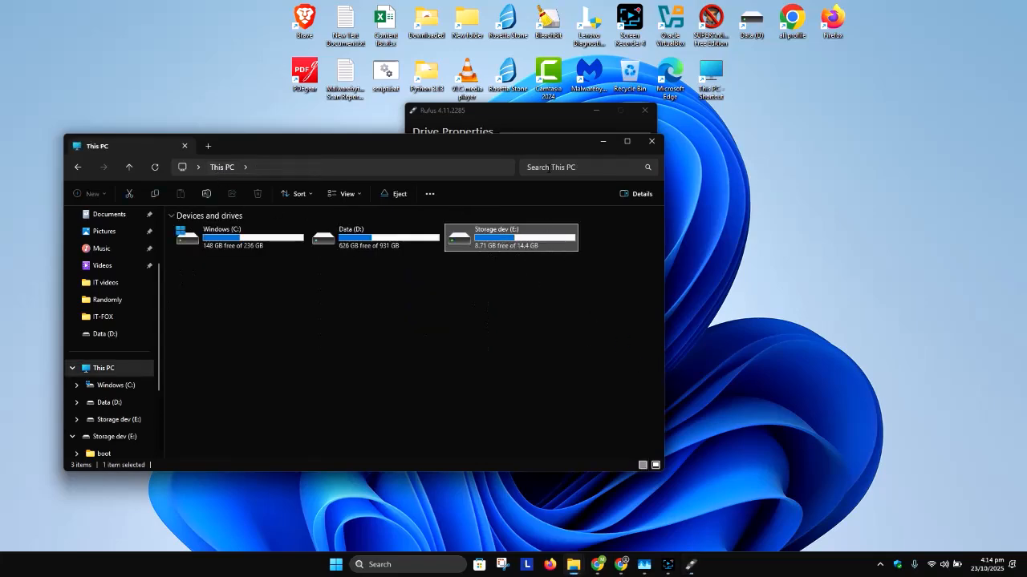
{"action": "left_click", "coordinate": [520, 114]}
{"action": "left_click", "coordinate": [474, 158]}
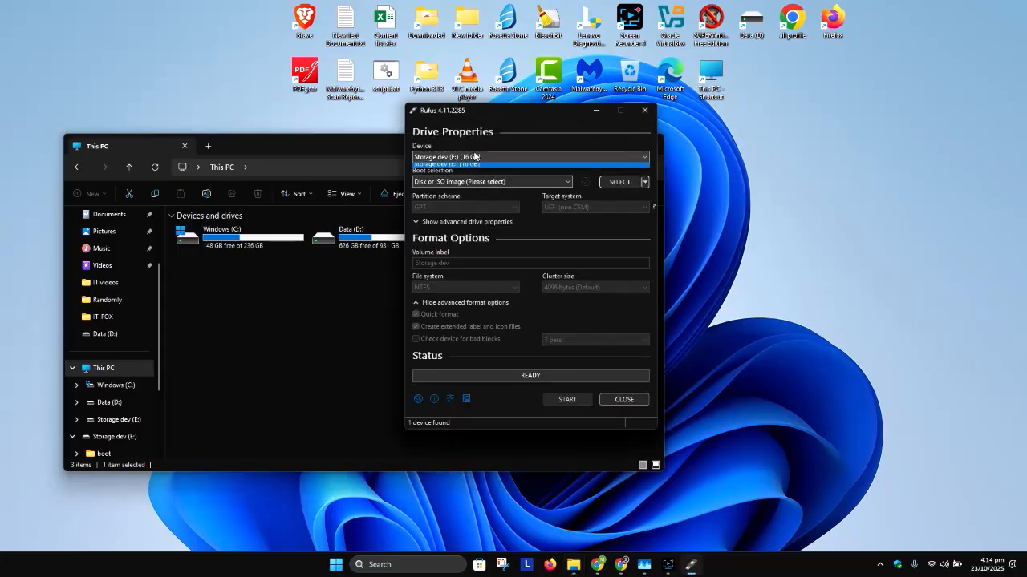
{"action": "left_click", "coordinate": [530, 118]}
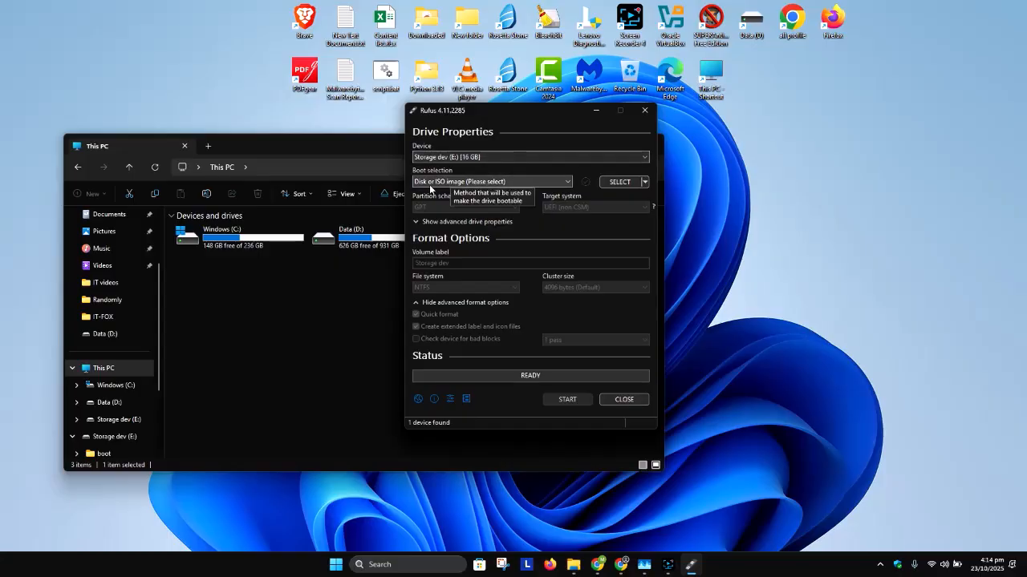
- Select Storage dev (E:) as the Rufus device and compare it with the drives shown in This PC
{"action": "left_click", "coordinate": [457, 159]}
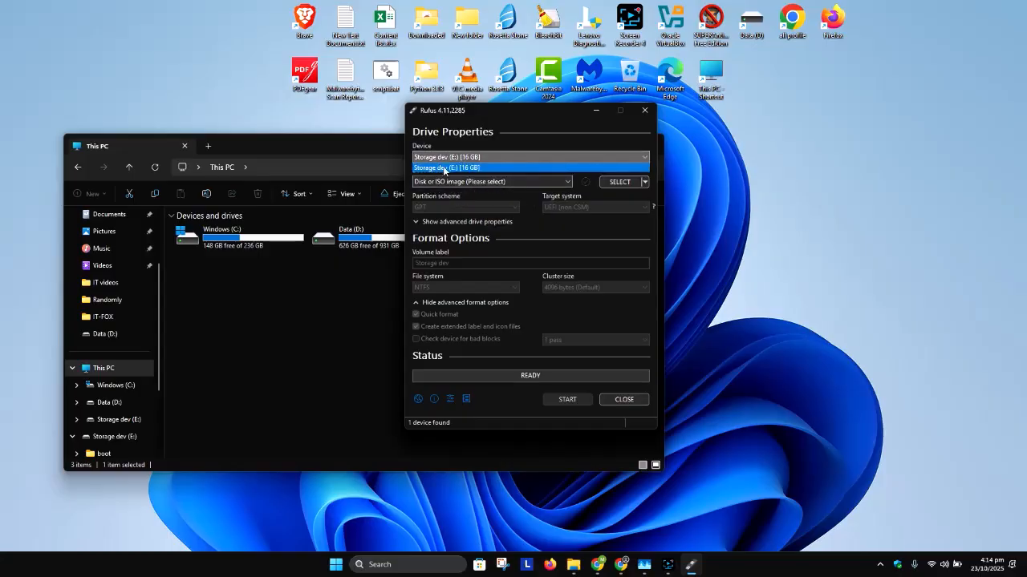
{"action": "left_click", "coordinate": [443, 168]}
{"action": "left_click", "coordinate": [334, 300]}
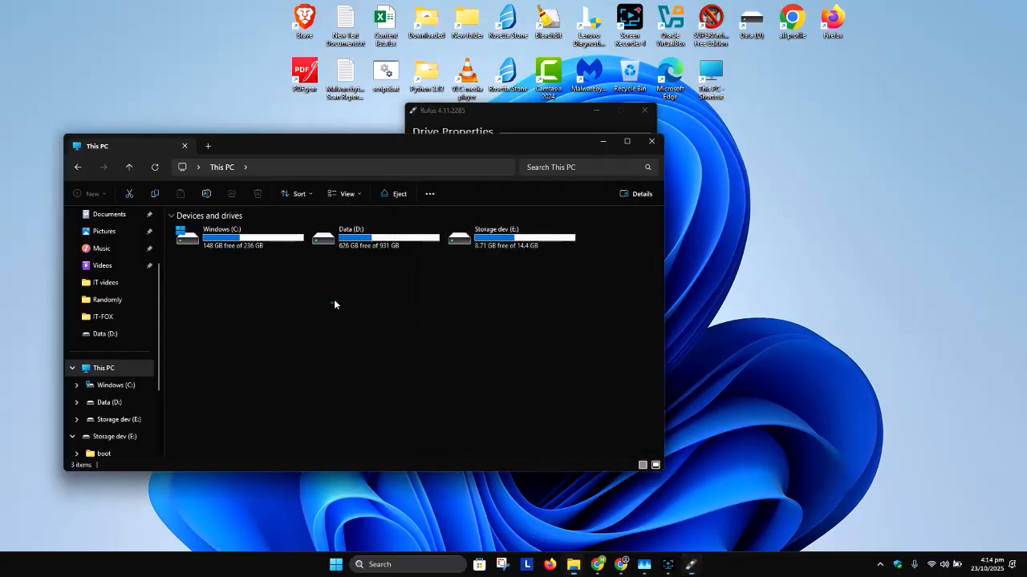
{"action": "left_click", "coordinate": [511, 115]}
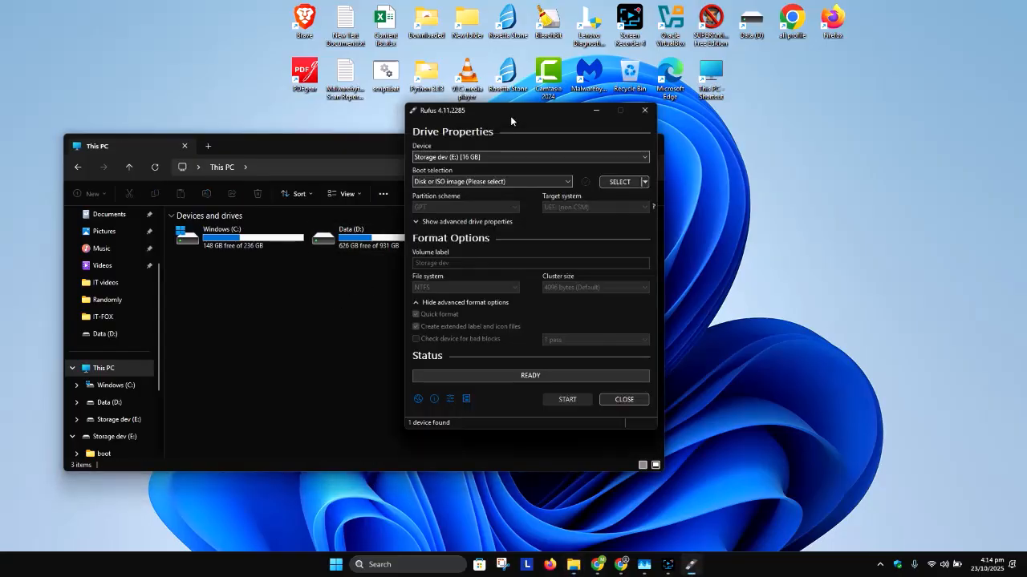
- Load Windows 11.iso from the Data (D:) drive as the boot image in Rufus
{"action": "left_click", "coordinate": [616, 182]}
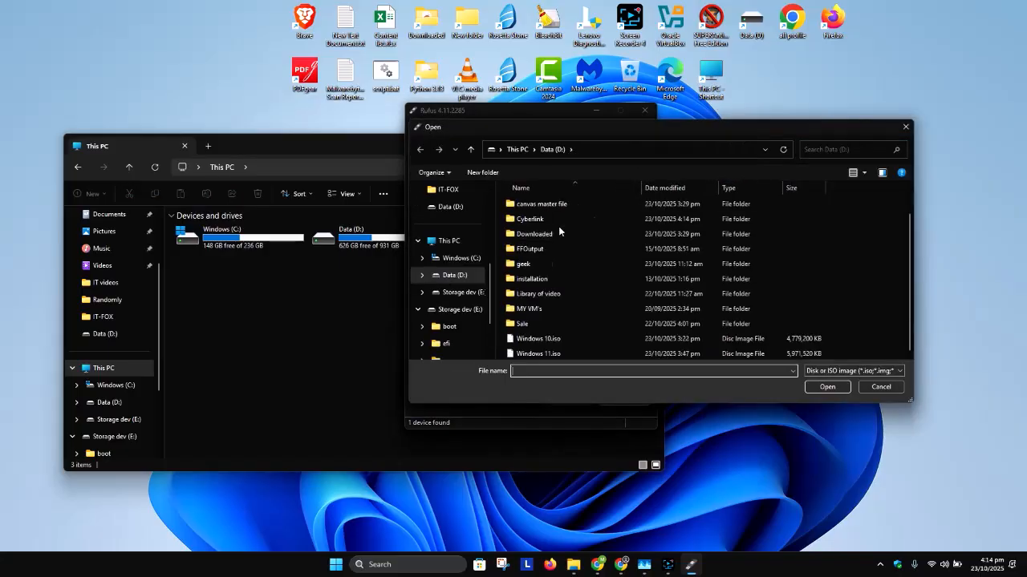
{"action": "left_click", "coordinate": [603, 349]}
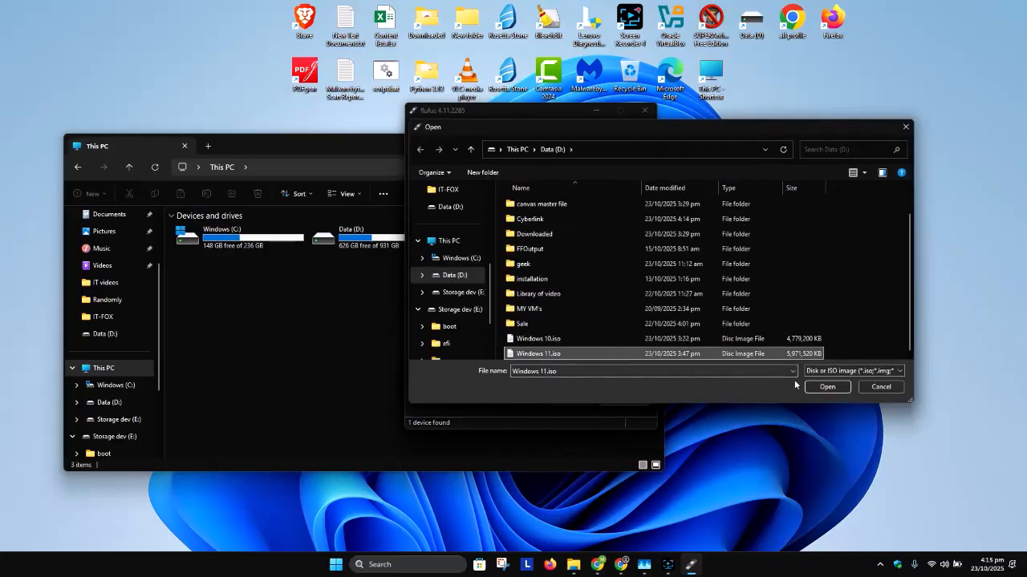
{"action": "left_click", "coordinate": [826, 387]}
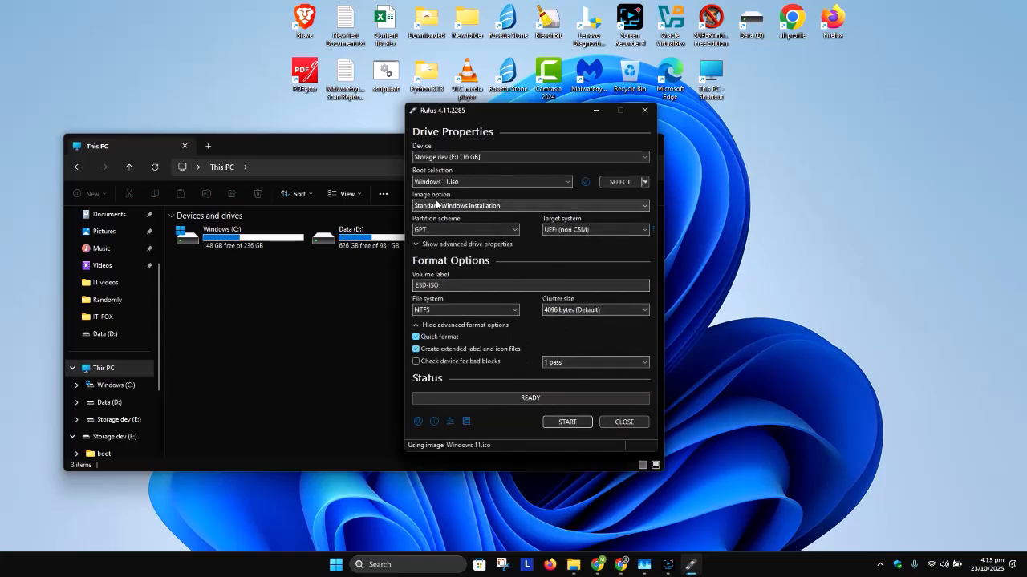
- Review the GPT partition scheme and UEFI (non CSM) target system, and set the volume label to Storage Dev
{"action": "mouse_move", "coordinate": [439, 213]}
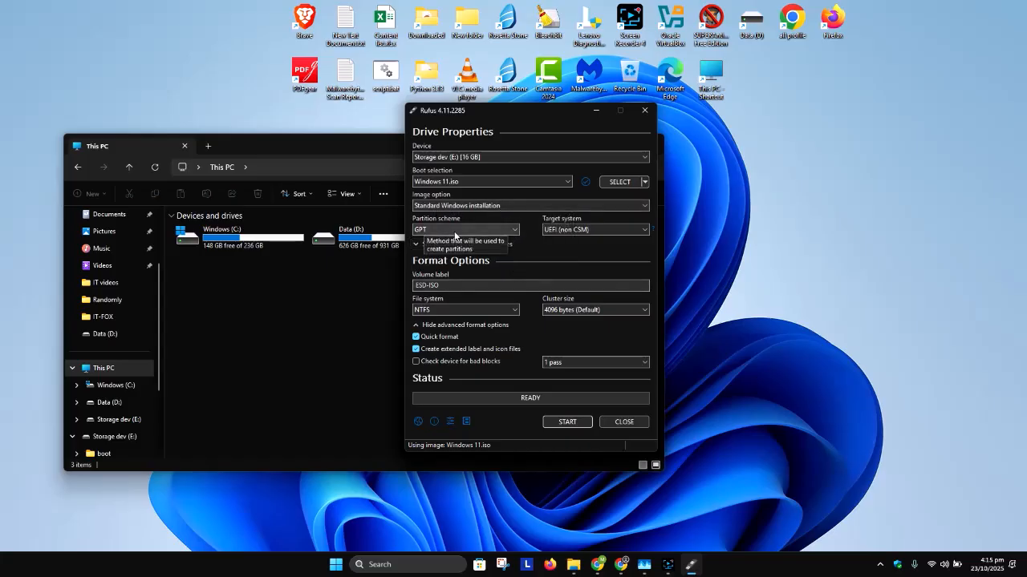
{"action": "mouse_move", "coordinate": [559, 238]}
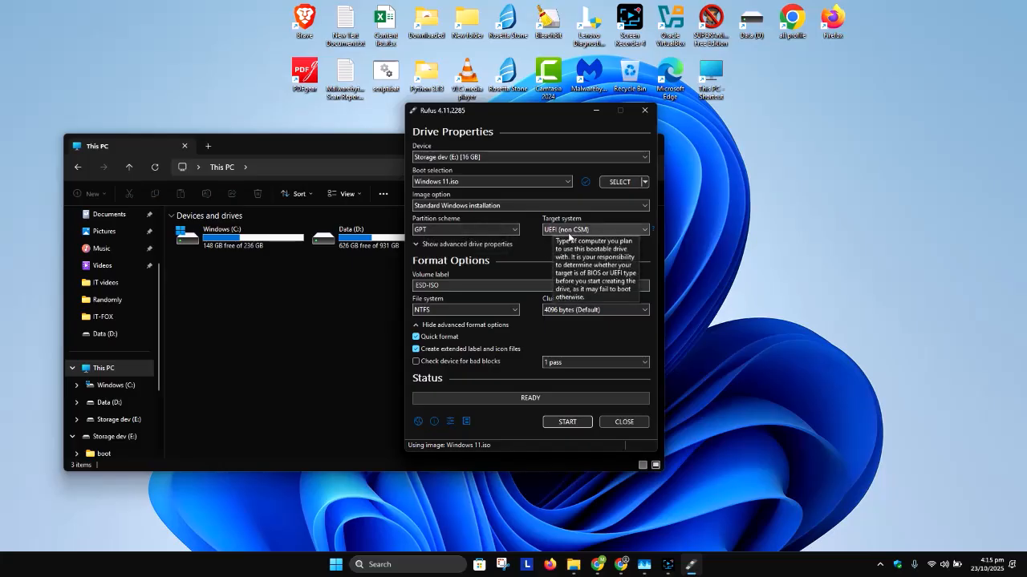
{"action": "left_click_drag", "start_coordinate": [484, 286], "coordinate": [334, 293]}
{"action": "type", "text": "St"}
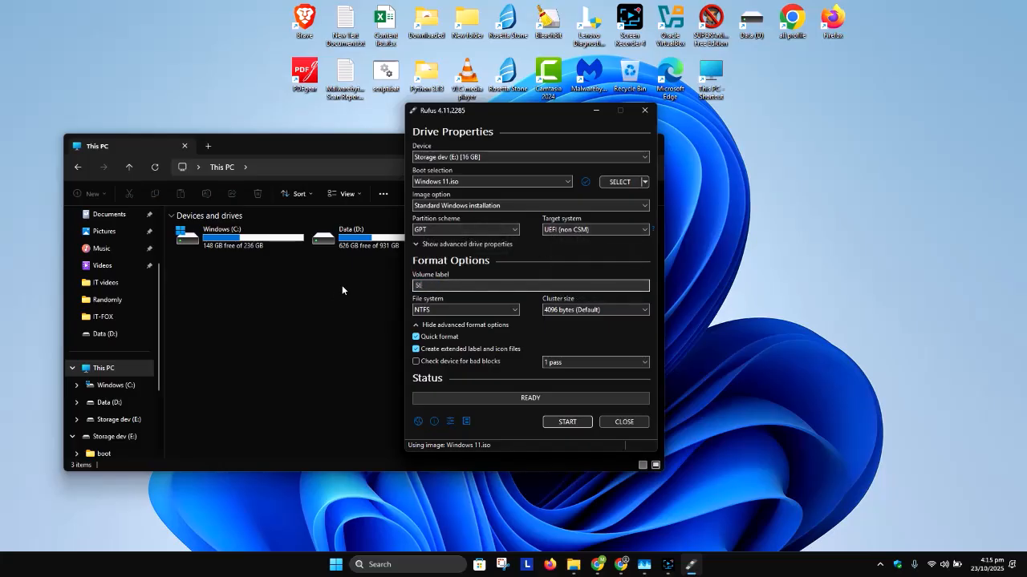
{"action": "type", "text": "orage Dev"}
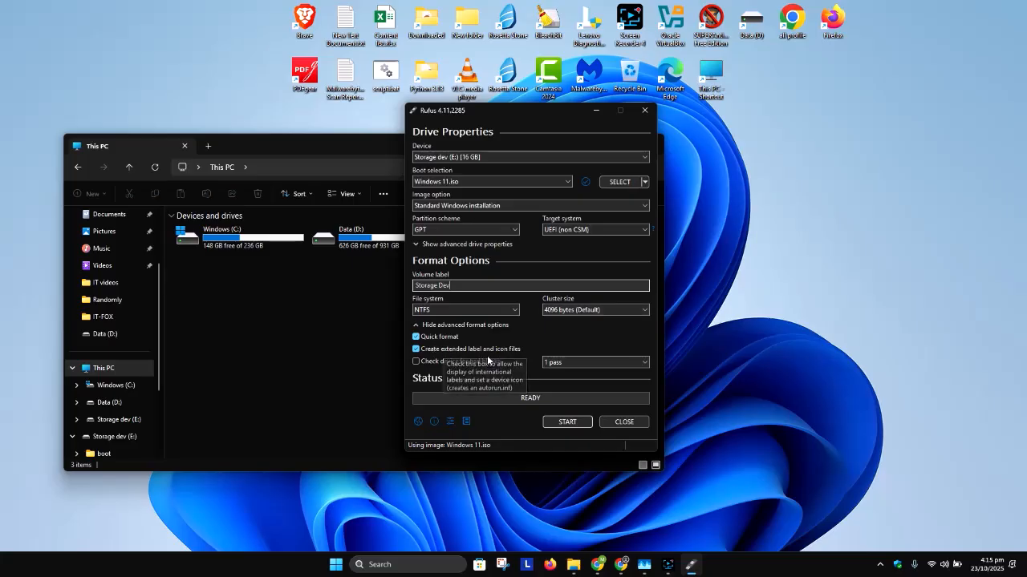
- Start creating the bootable drive, enter a new local account username, accept the Windows customization options and agree to erase Storage dev (E:)
{"action": "left_click", "coordinate": [575, 422]}
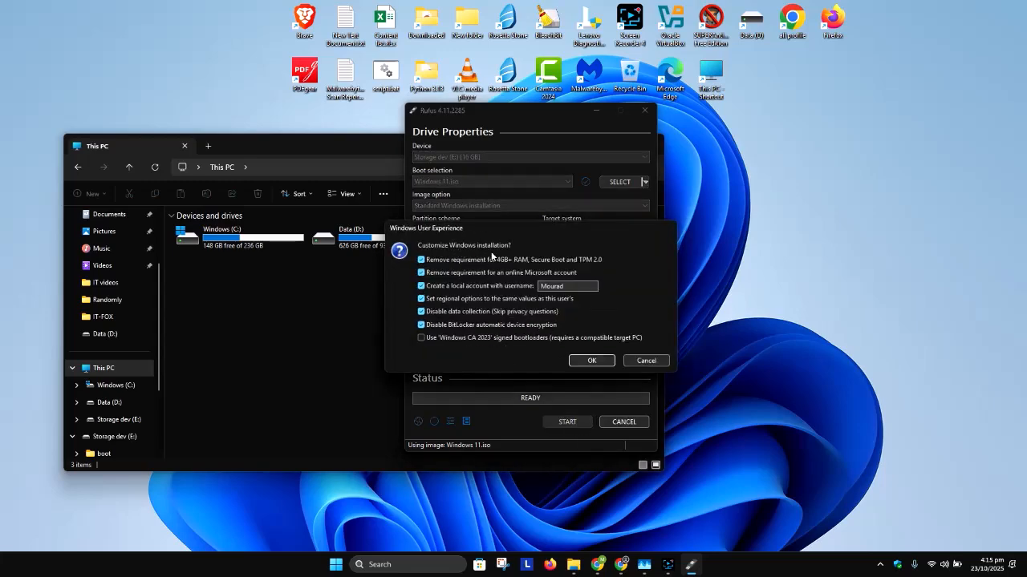
{"action": "left_click_drag", "start_coordinate": [567, 286], "coordinate": [535, 288]}
{"action": "type", "text": "Carlos"}
{"action": "left_click", "coordinate": [588, 362]}
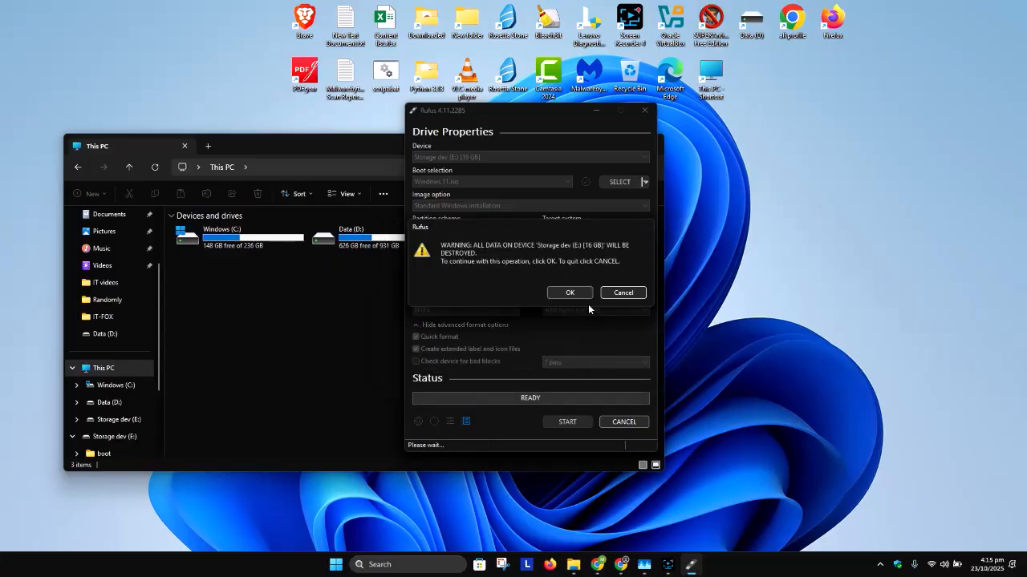
{"action": "left_click", "coordinate": [571, 293]}
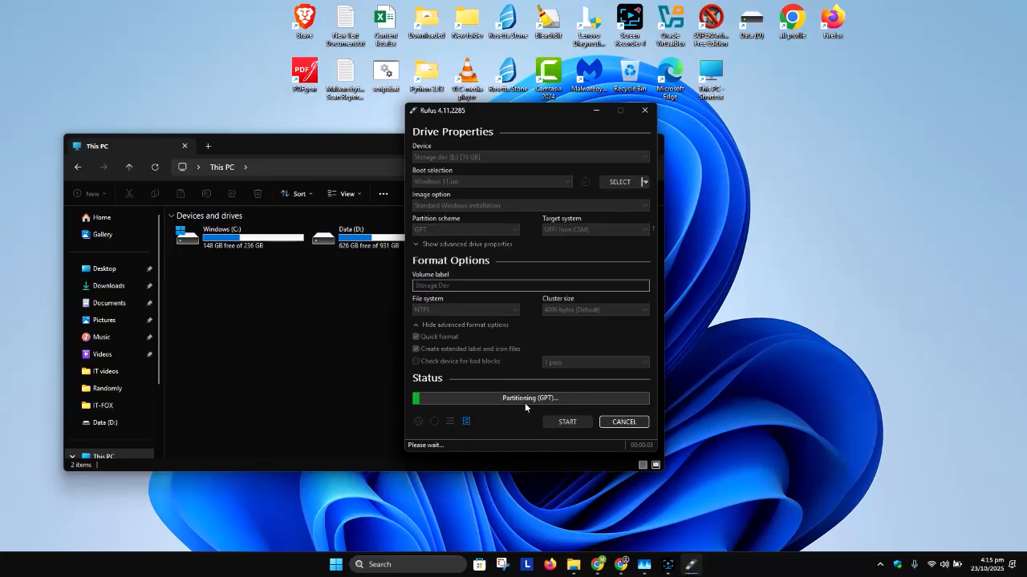
- View the drives in This PC and move the Rufus window clear of File Explorer to watch both
{"action": "left_click", "coordinate": [334, 331]}
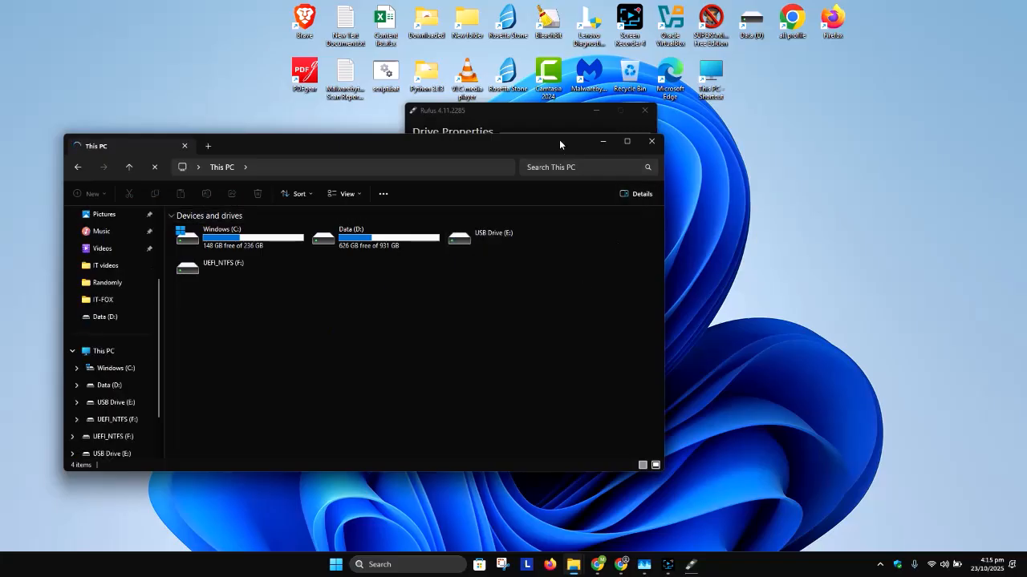
{"action": "left_click", "coordinate": [546, 120]}
{"action": "left_click_drag", "start_coordinate": [494, 108], "coordinate": [811, 48]}
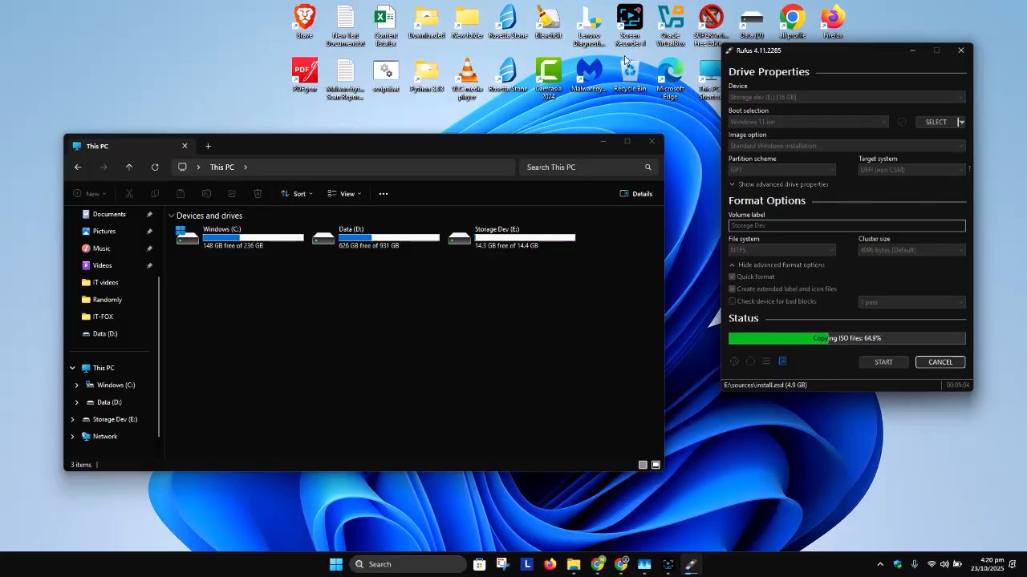
- Close Rufus once the drive is written and open Storage Dev (E:) in File Explorer
{"action": "left_click", "coordinate": [511, 293]}
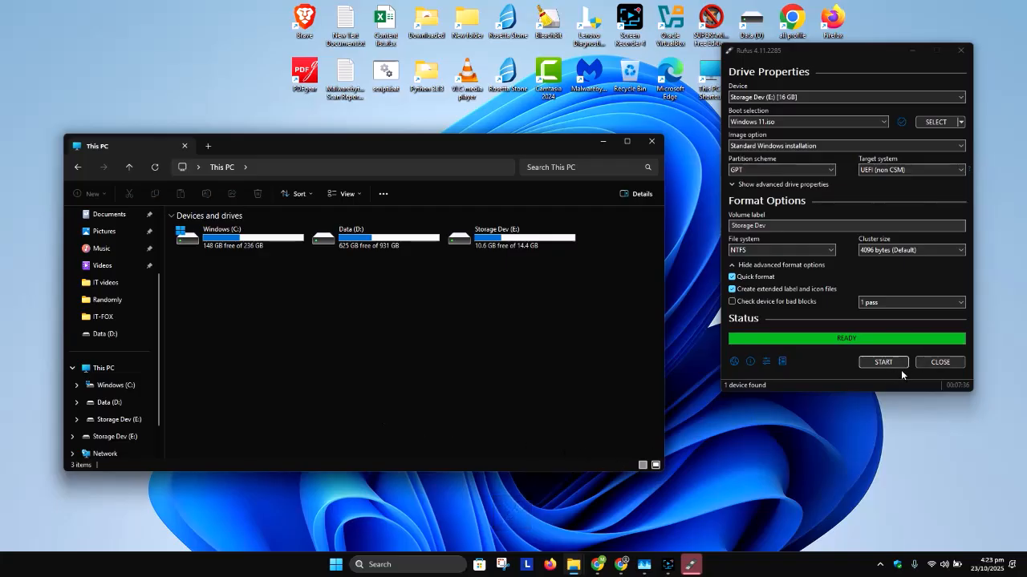
{"action": "left_click", "coordinate": [938, 363]}
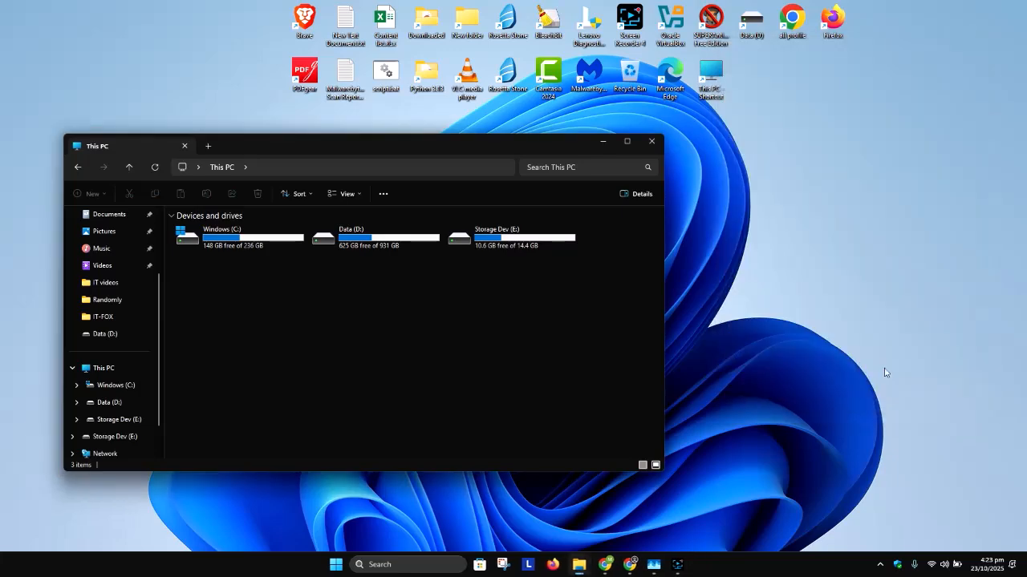
{"action": "double_click", "coordinate": [519, 245]}
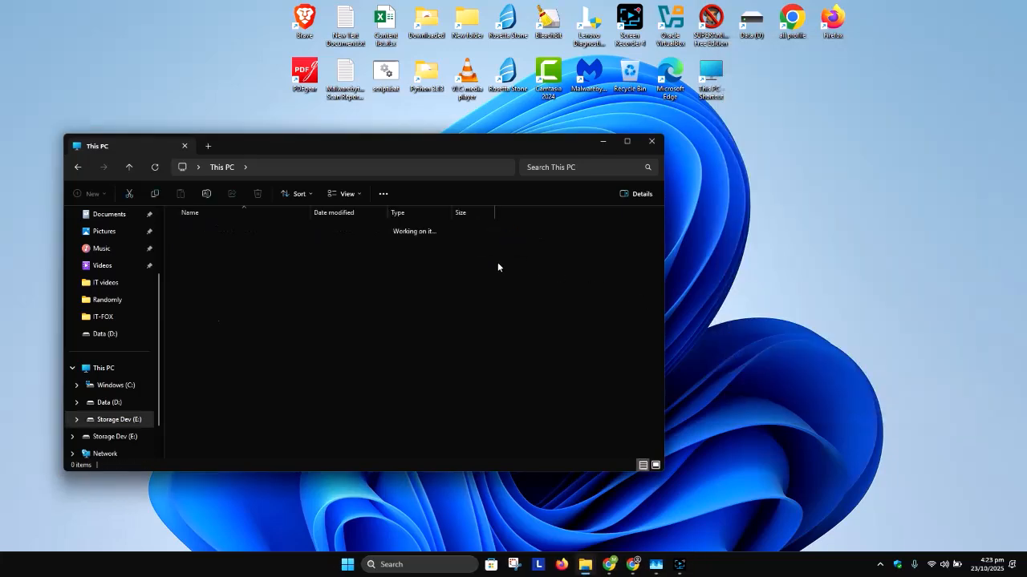